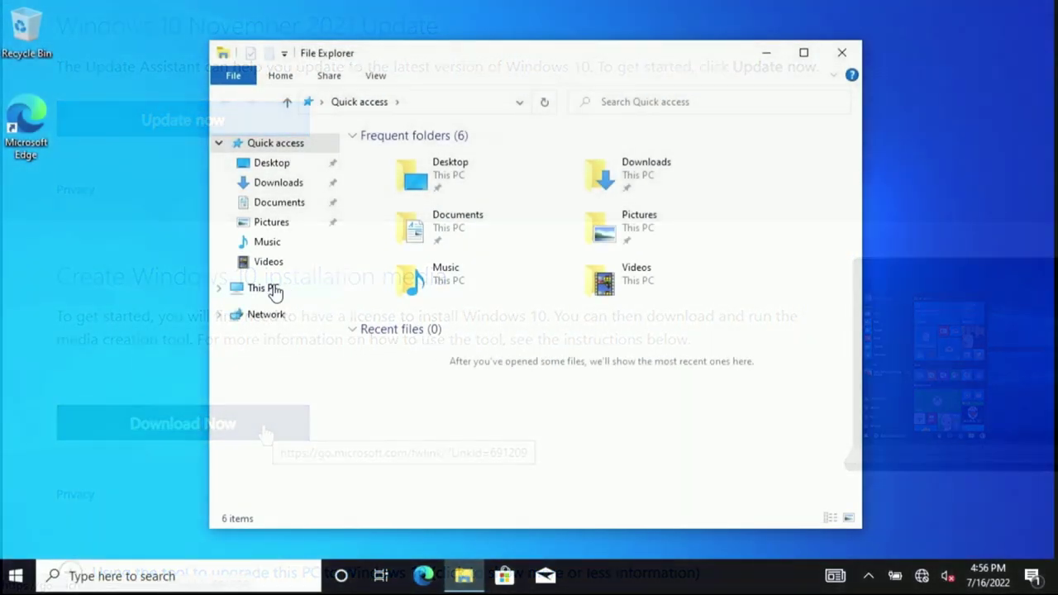
Step: Set Rufus's Image option to Windows To Go so Windows10.iso installs as Windows To Go
left_click(273, 289)
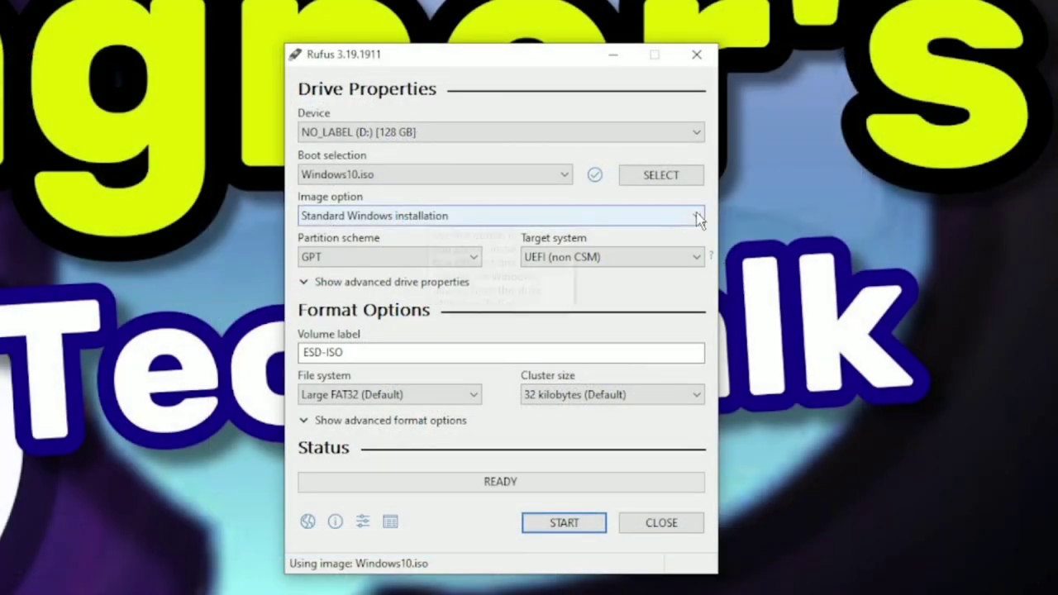
left_click(698, 216)
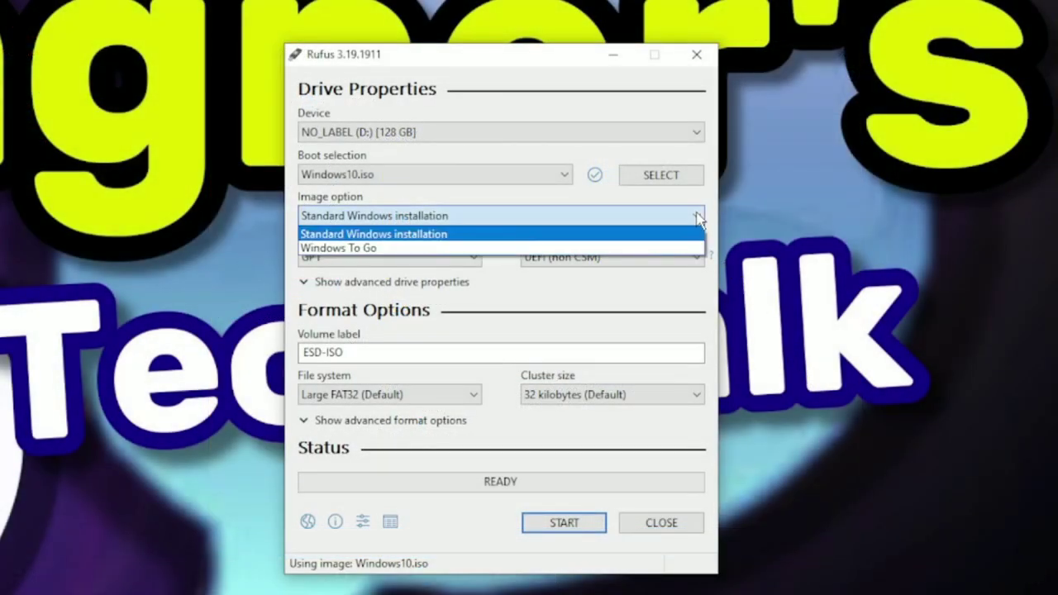
left_click(470, 250)
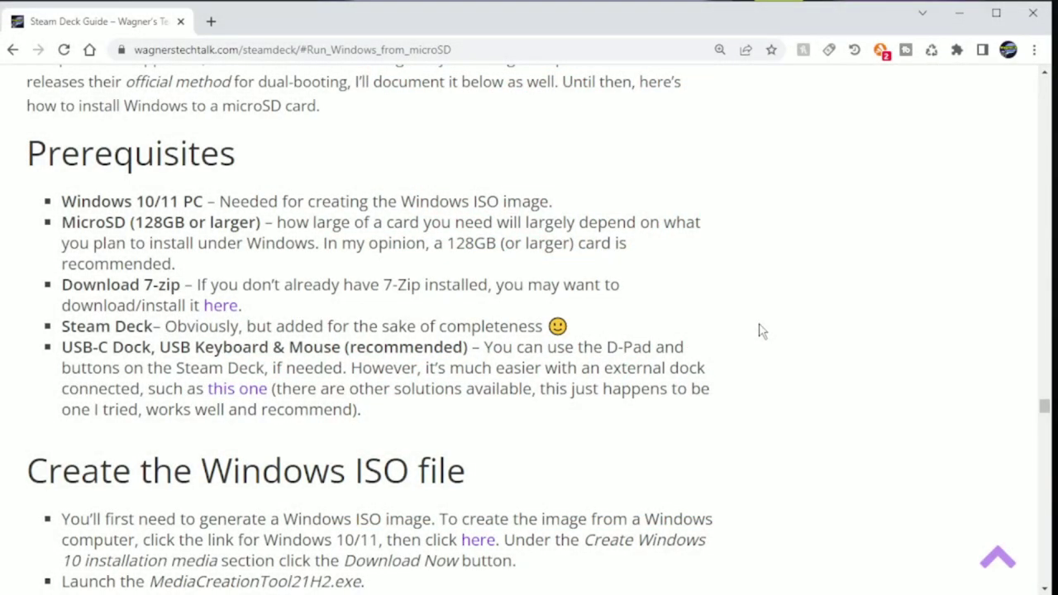
scroll(761, 331, "down", 4)
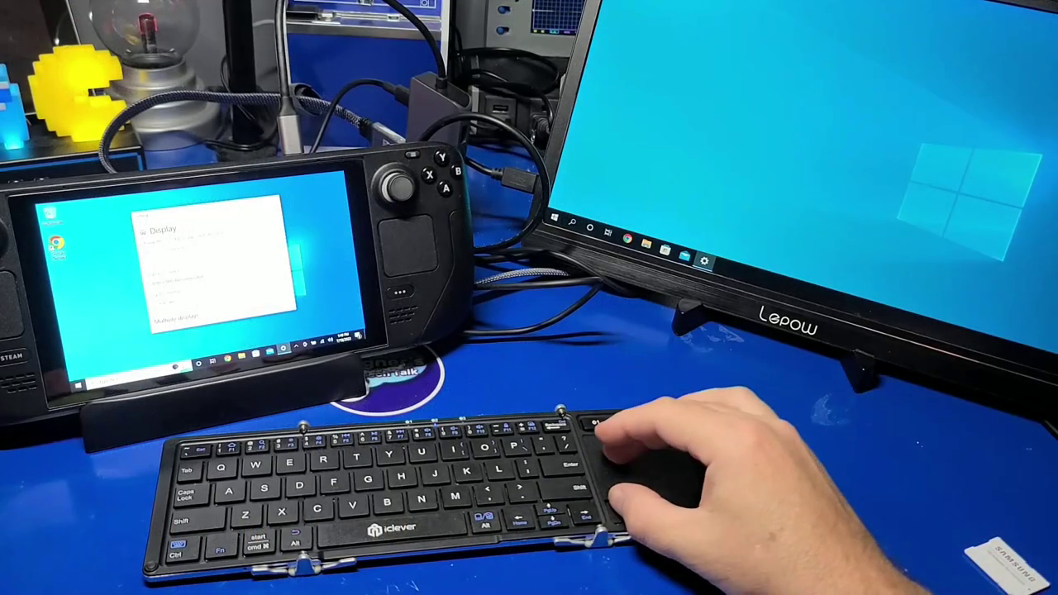
mouse_move(206, 208)
left_mouse_down()
mouse_move(645, 13)
mouse_move(794, 45)
mouse_move(882, 85)
mouse_move(284, 236)
mouse_move(195, 216)
left_mouse_up()
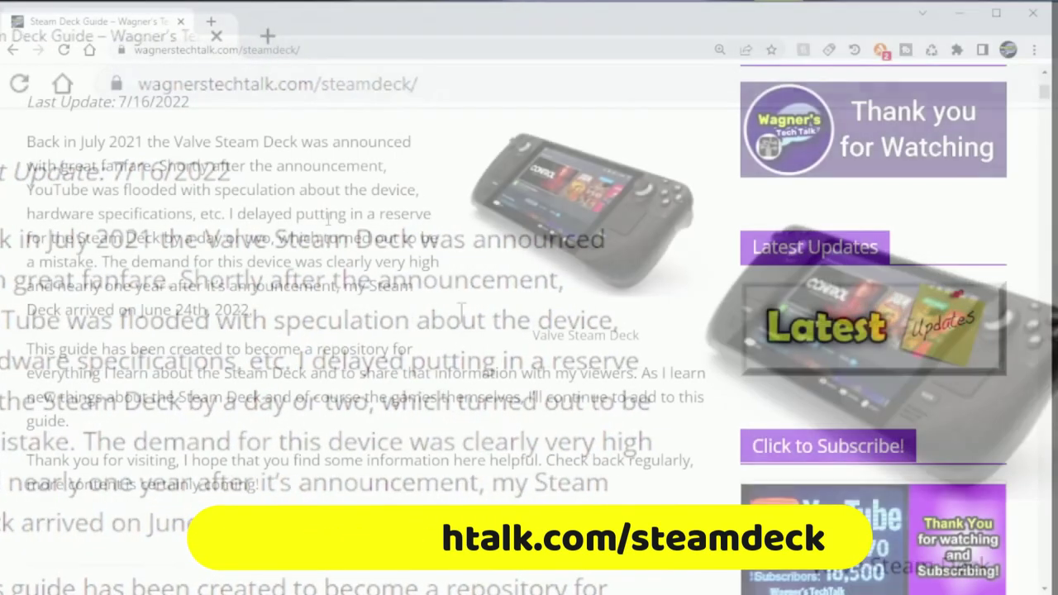
Step: Jump to '11. Run Windows from microSD' from the Table of Contents and reach 'Create the Windows ISO file'
scroll(327, 218, "down", 5)
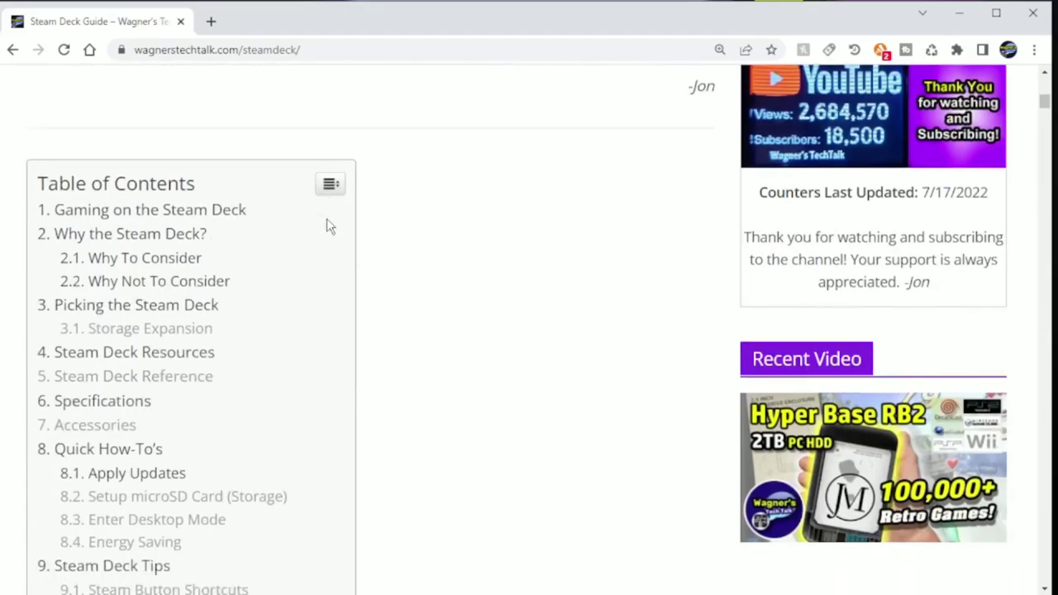
scroll(326, 220, "down", 5)
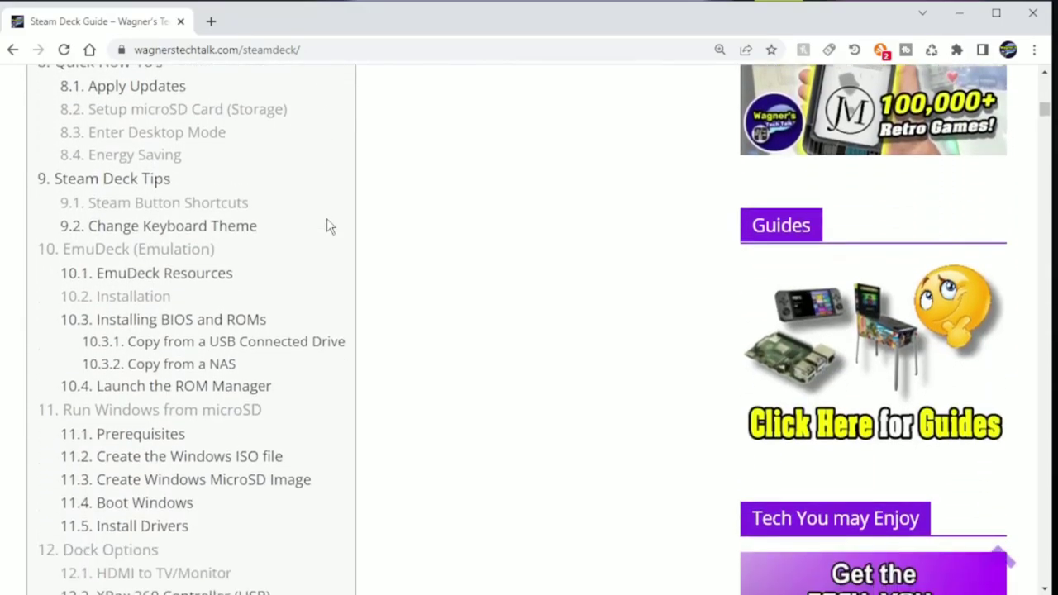
scroll(326, 221, "down", 2)
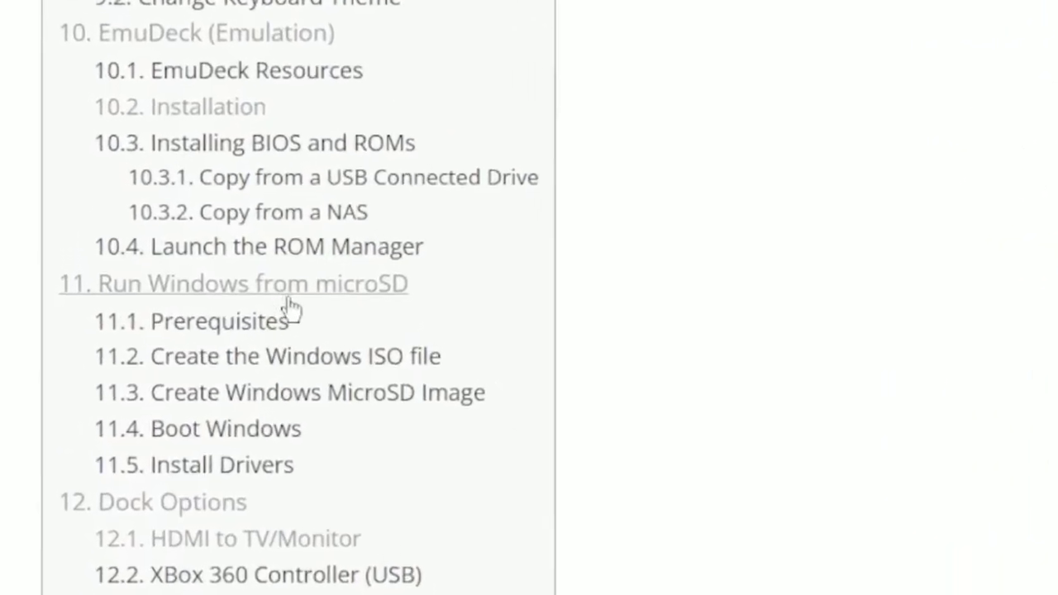
left_click(343, 296)
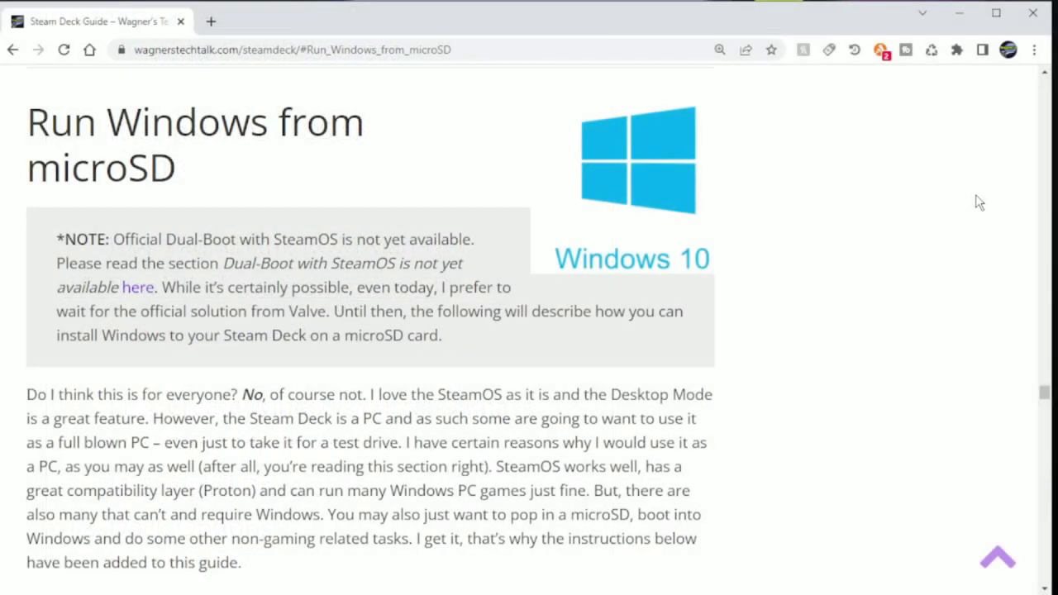
scroll(978, 202, "down", 7)
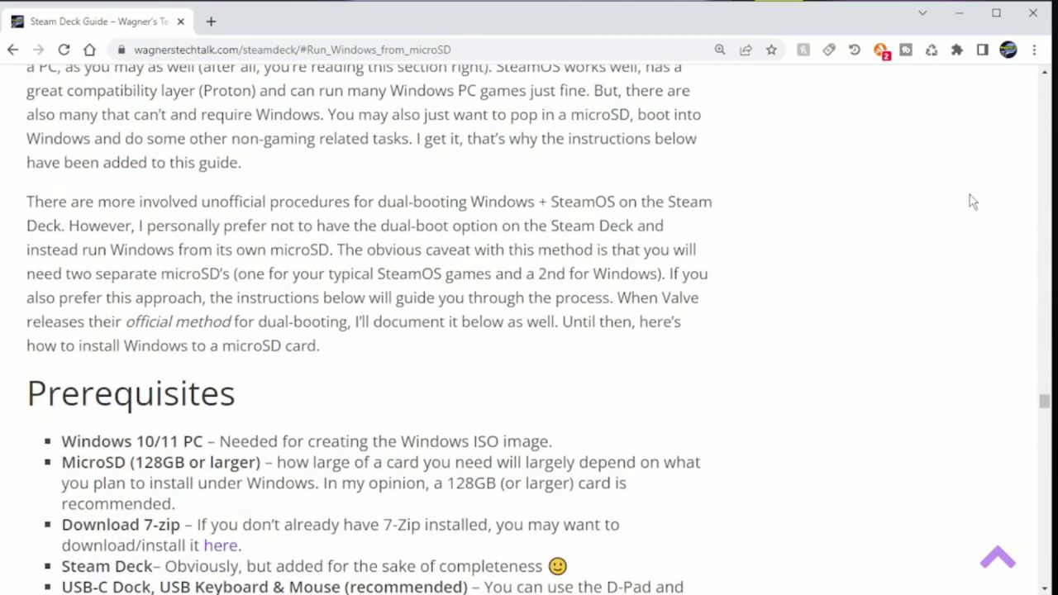
scroll(442, 140, "down", 1)
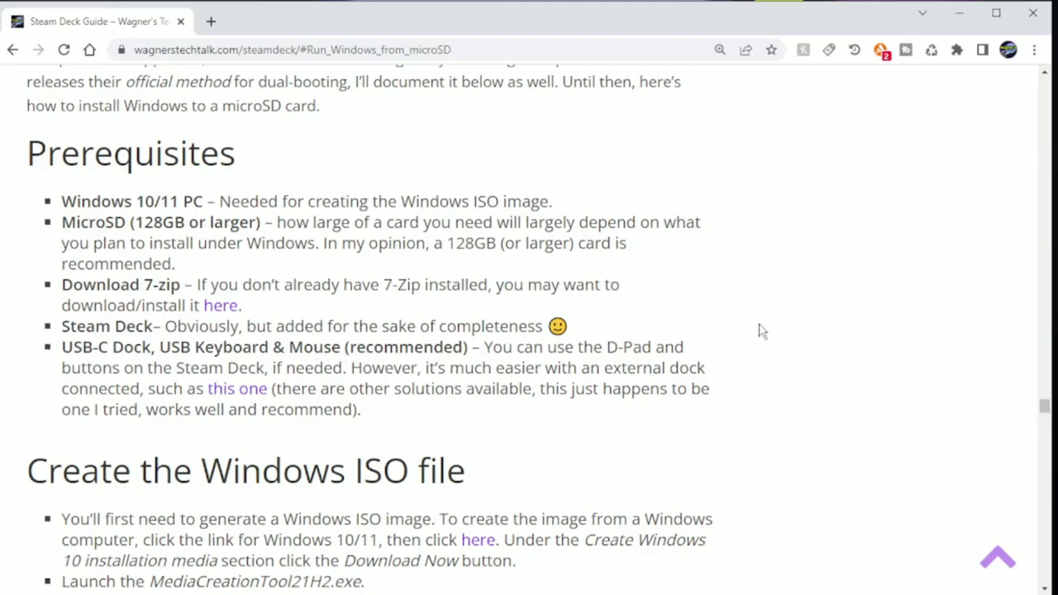
scroll(762, 330, "down", 4)
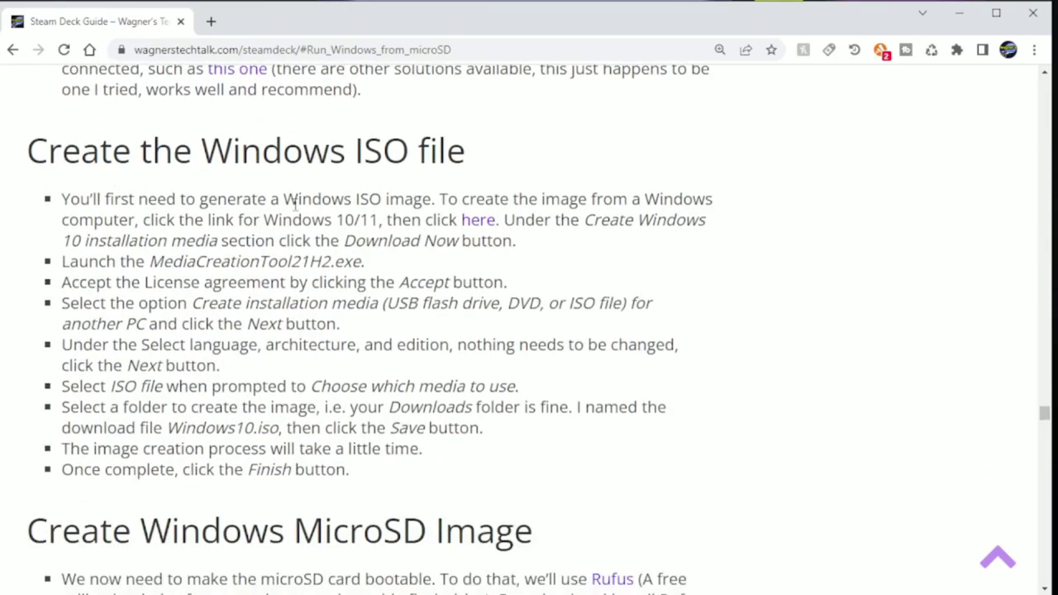
Step: Download the Windows 10 media creation tool from Microsoft's Windows 10 page and run it
left_click(481, 221)
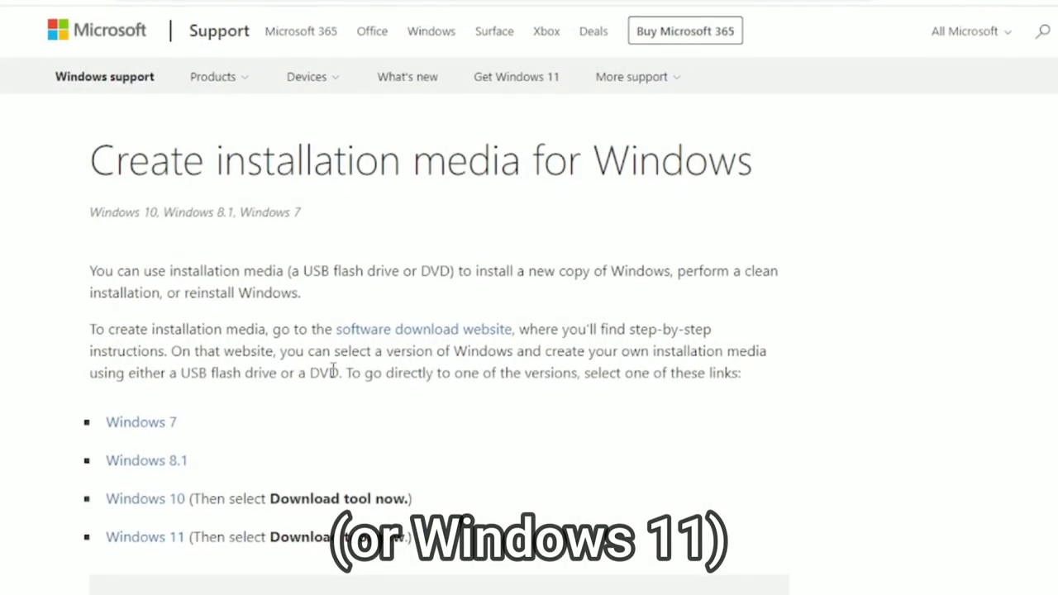
scroll(331, 366, "down", 1)
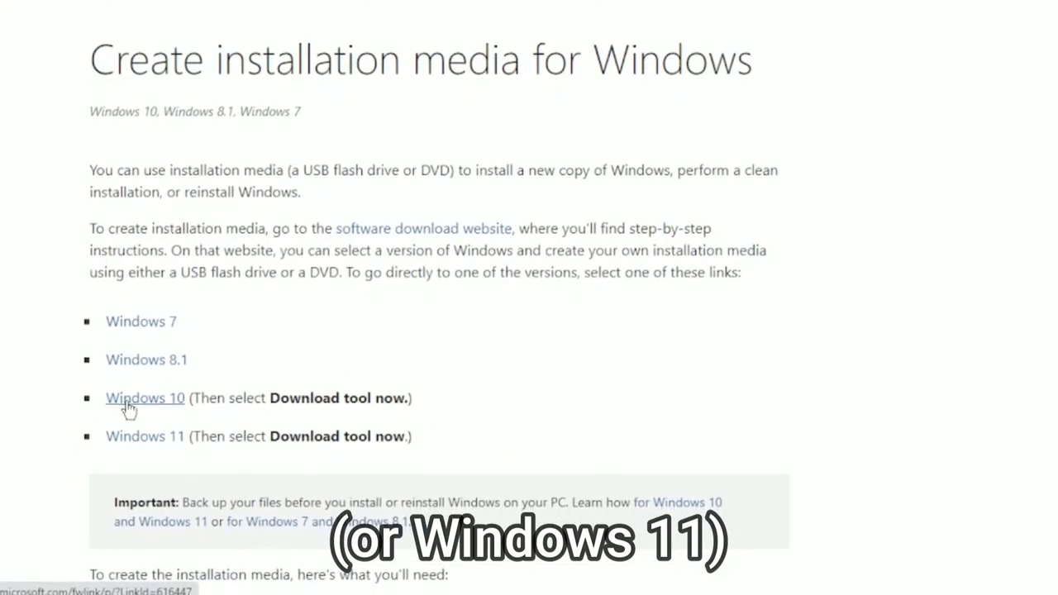
left_click(154, 405)
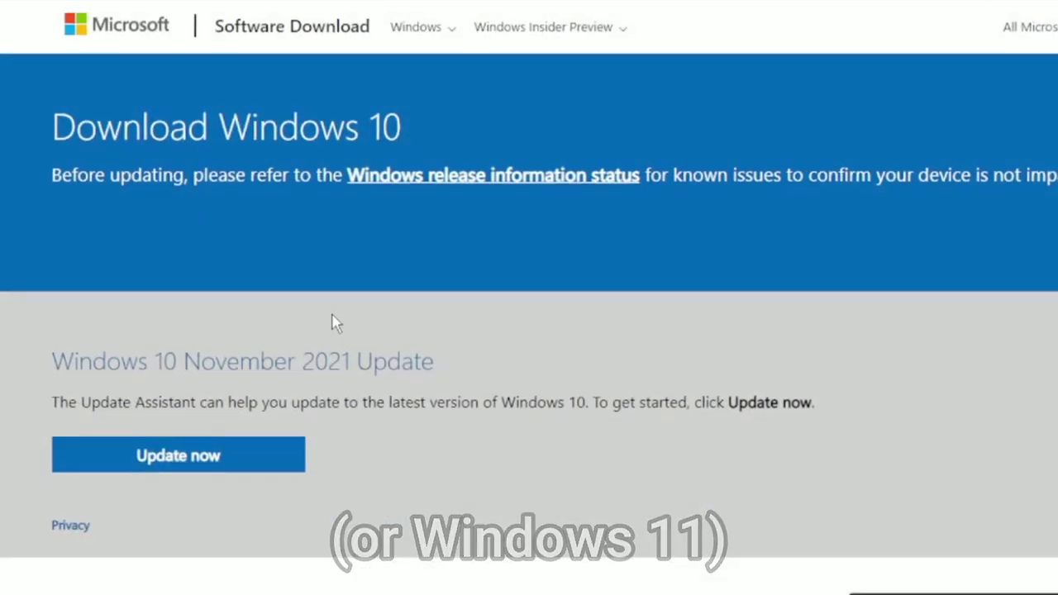
scroll(334, 322, "down", 4)
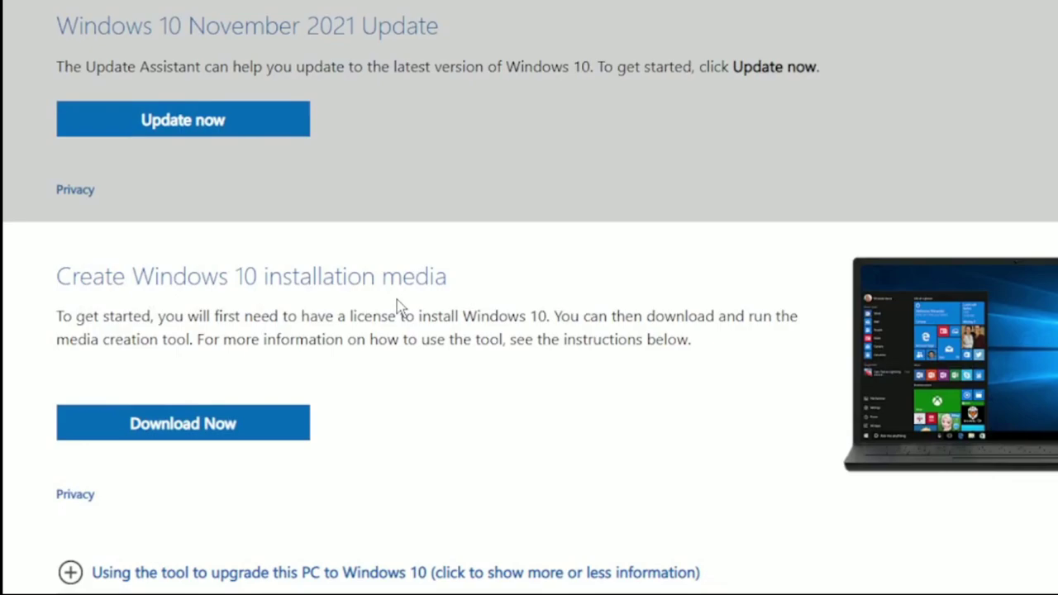
left_click(265, 431)
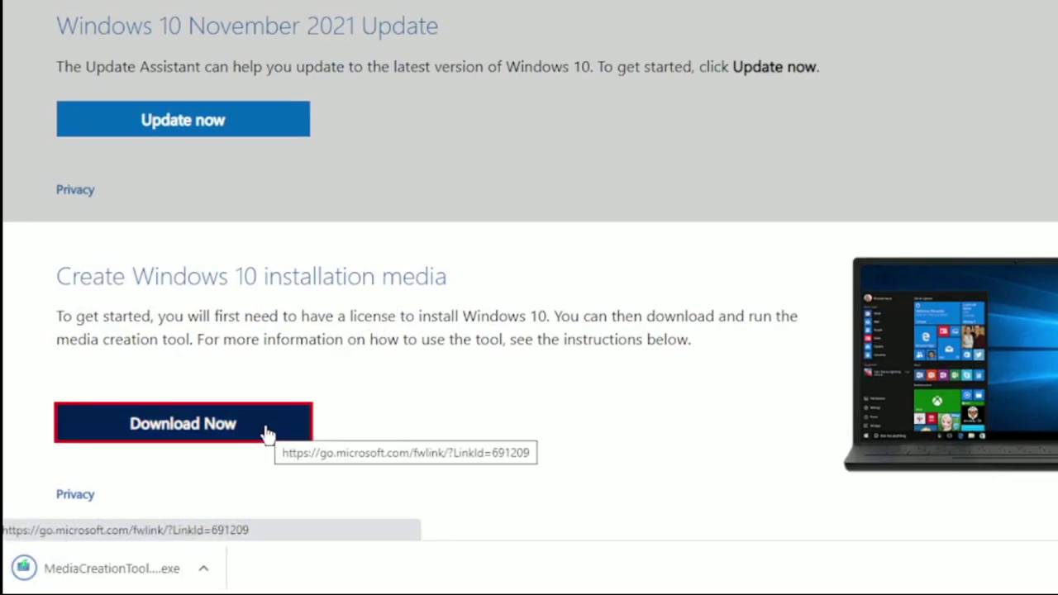
left_click(207, 570)
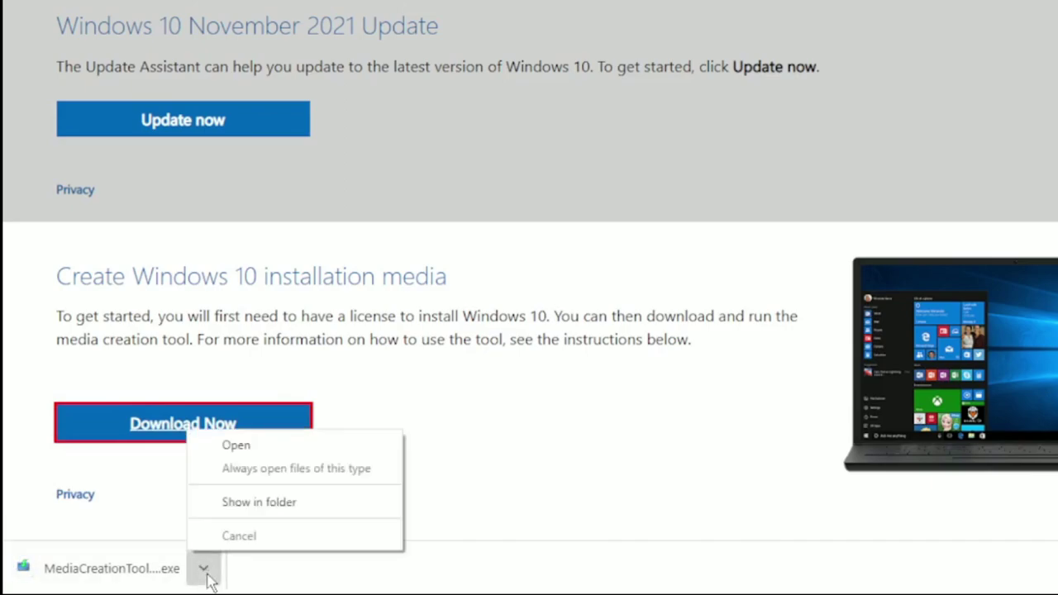
left_click(238, 447)
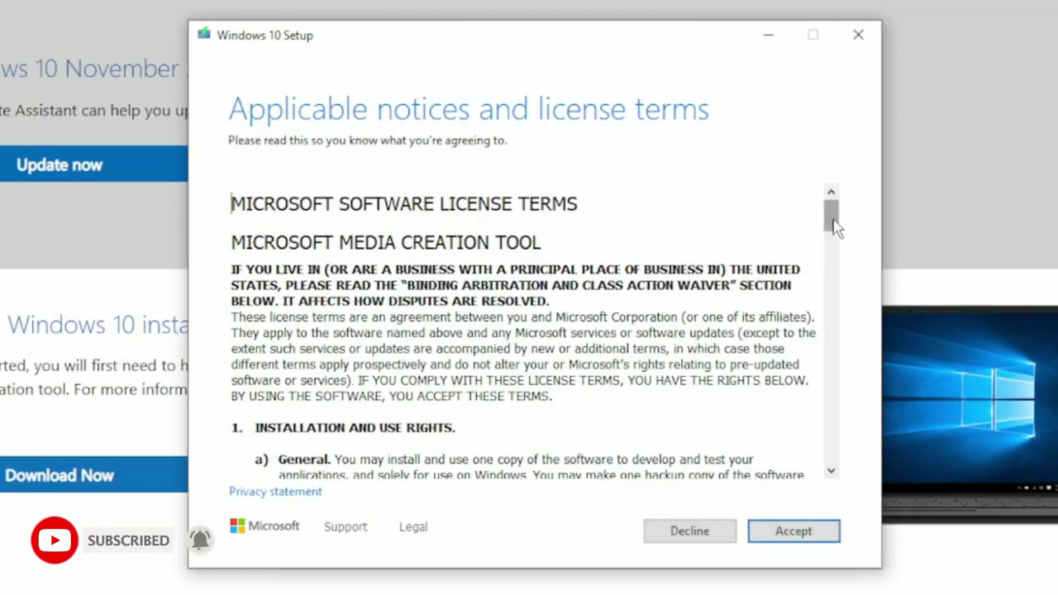
Step: Accept the license, choose installation media for another PC, keep recommended options, and pick ISO file
left_click_drag(835, 227, 793, 461)
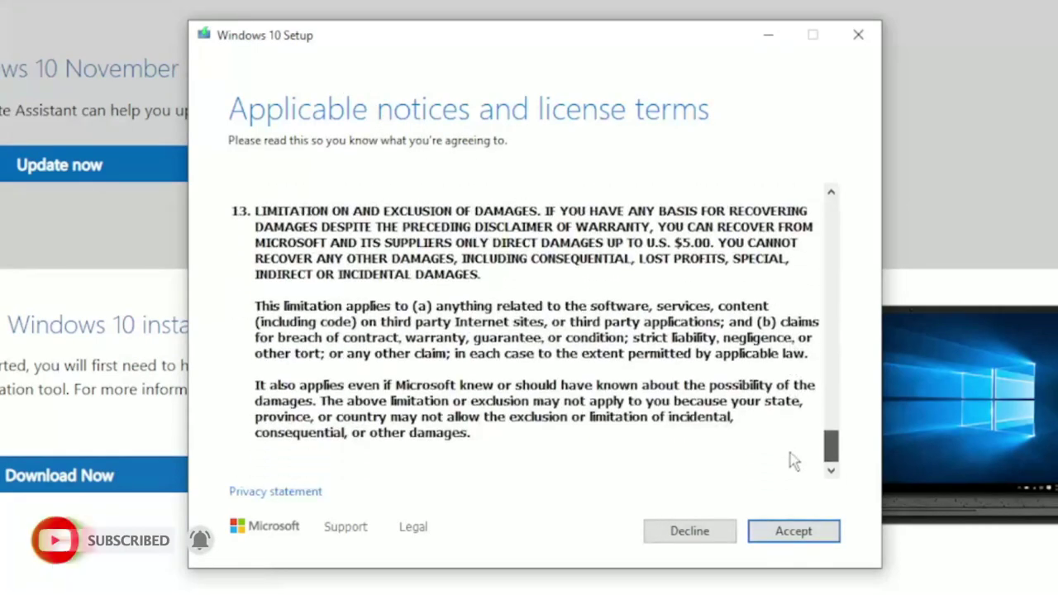
left_click(785, 532)
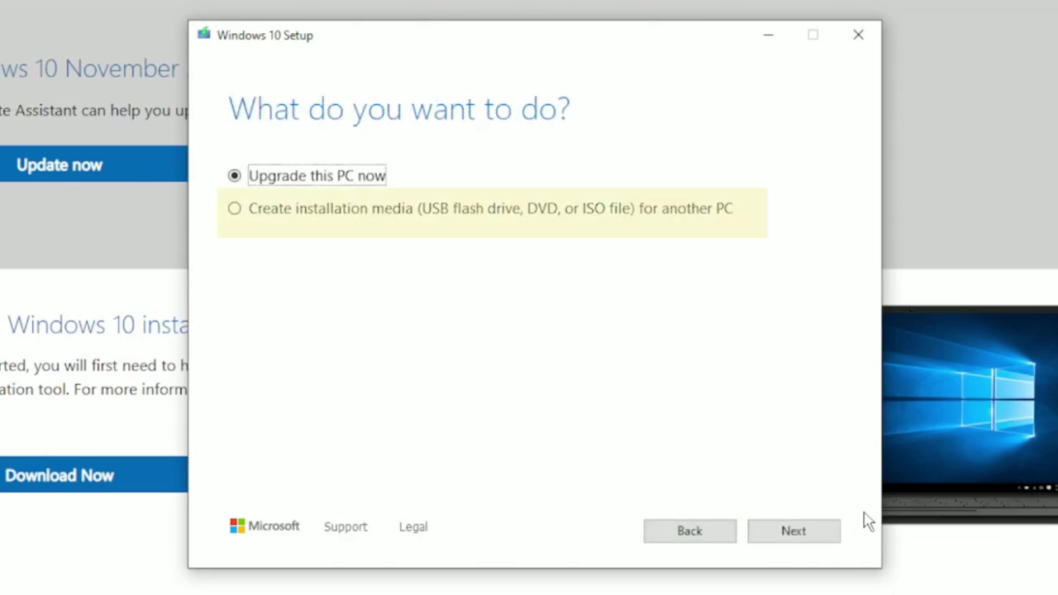
left_click(237, 212)
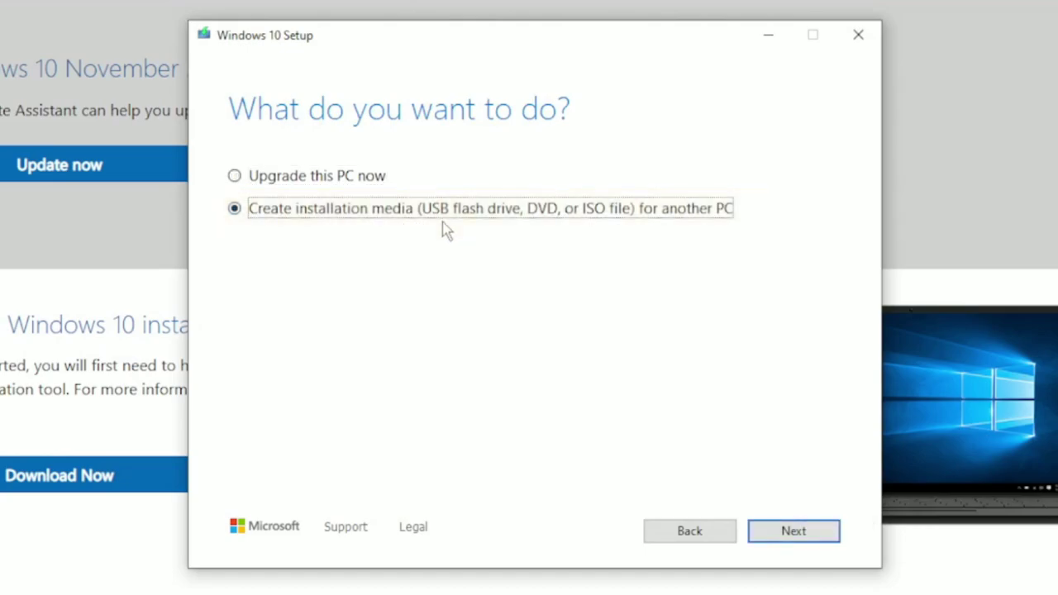
left_click(777, 534)
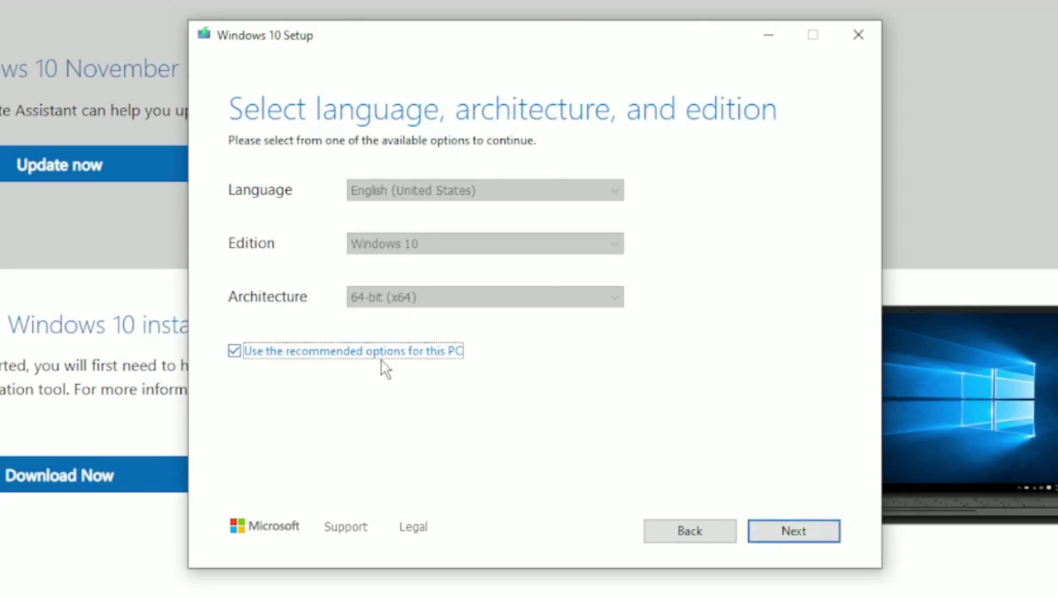
left_click(793, 533)
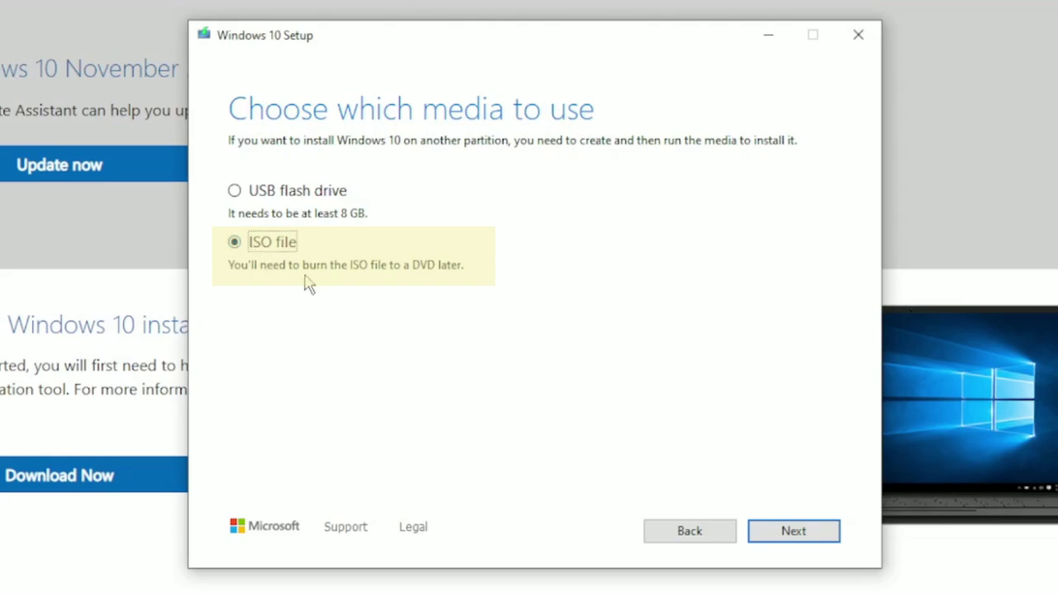
left_click(791, 532)
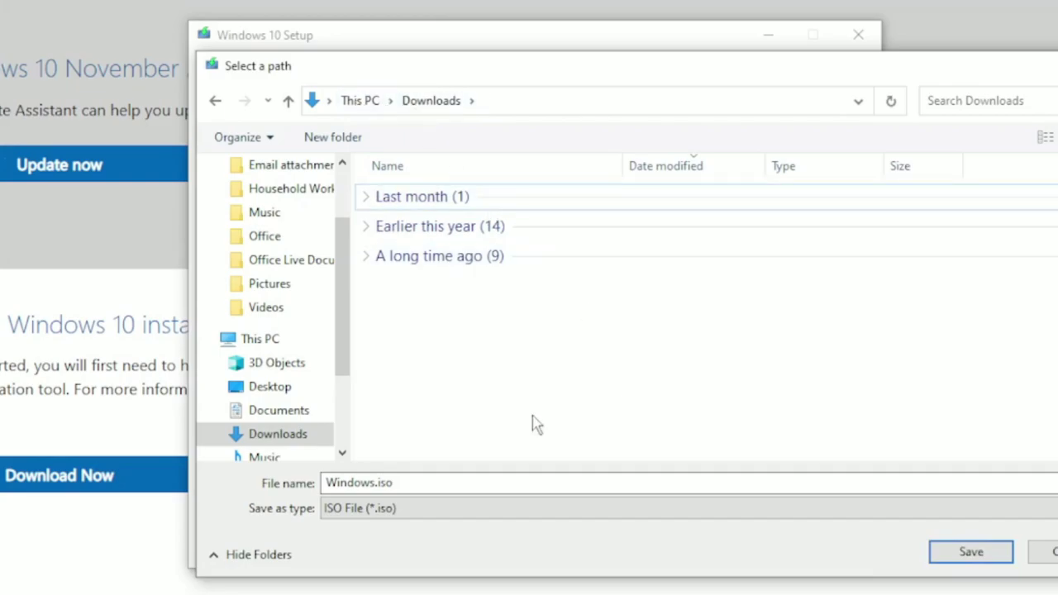
Step: Save the Windows 10 image as Windows10.iso in the Downloads folder
double_click(376, 485)
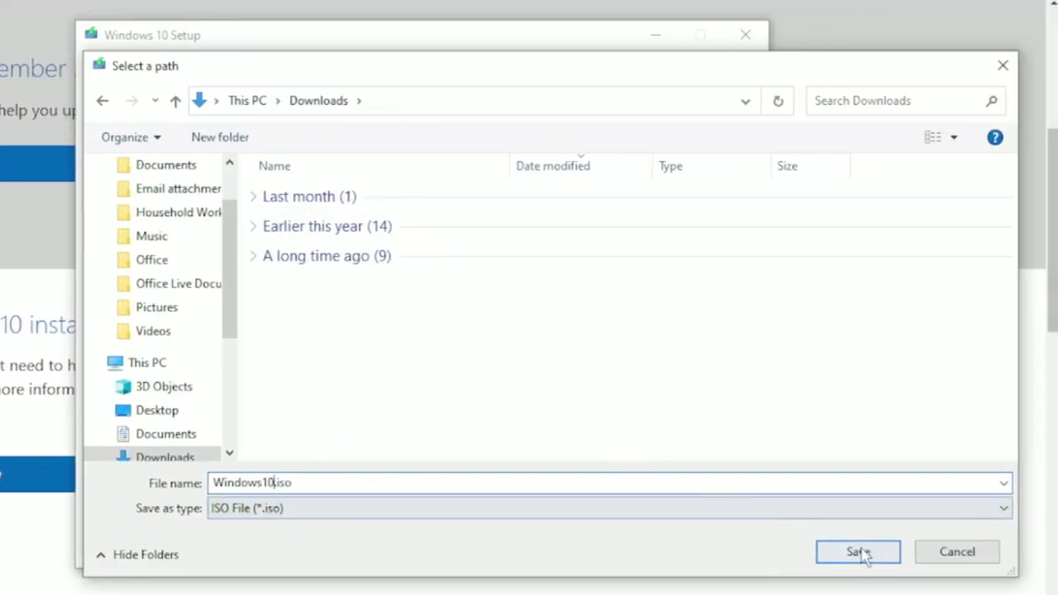
left_click(864, 552)
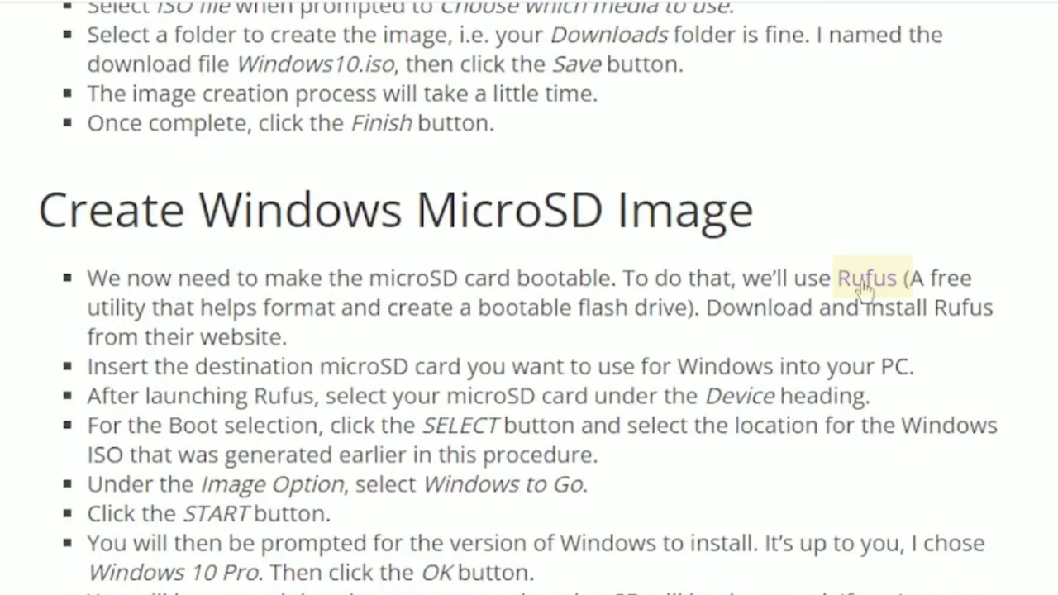
Step: Open the Rufus website, scroll to its Download section, and download Rufus 3.19
left_click(864, 285)
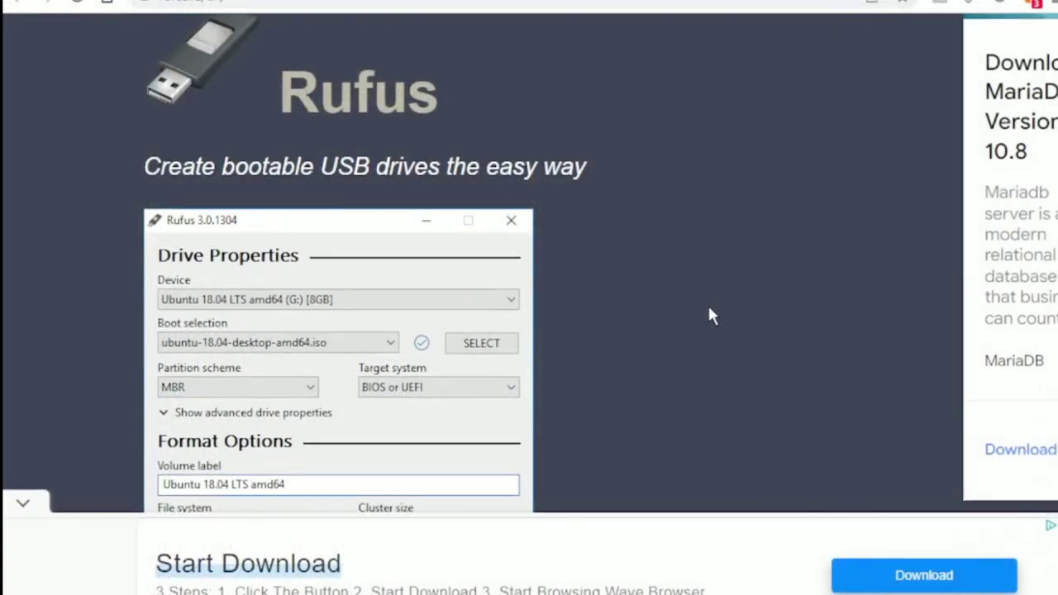
scroll(709, 310, "down", 2)
scroll(709, 310, "down", 2)
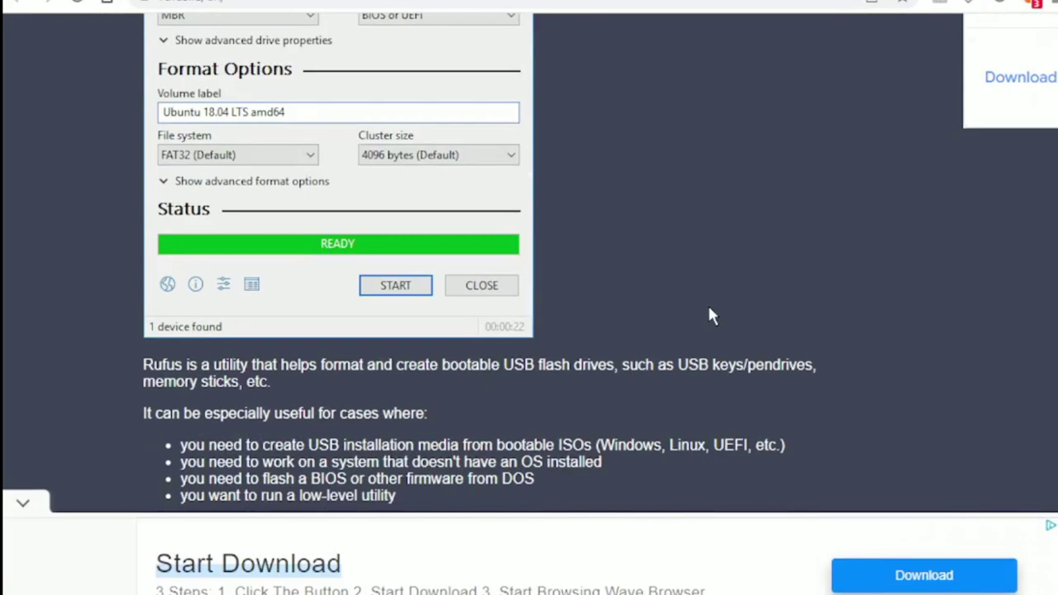
scroll(708, 310, "down", 4)
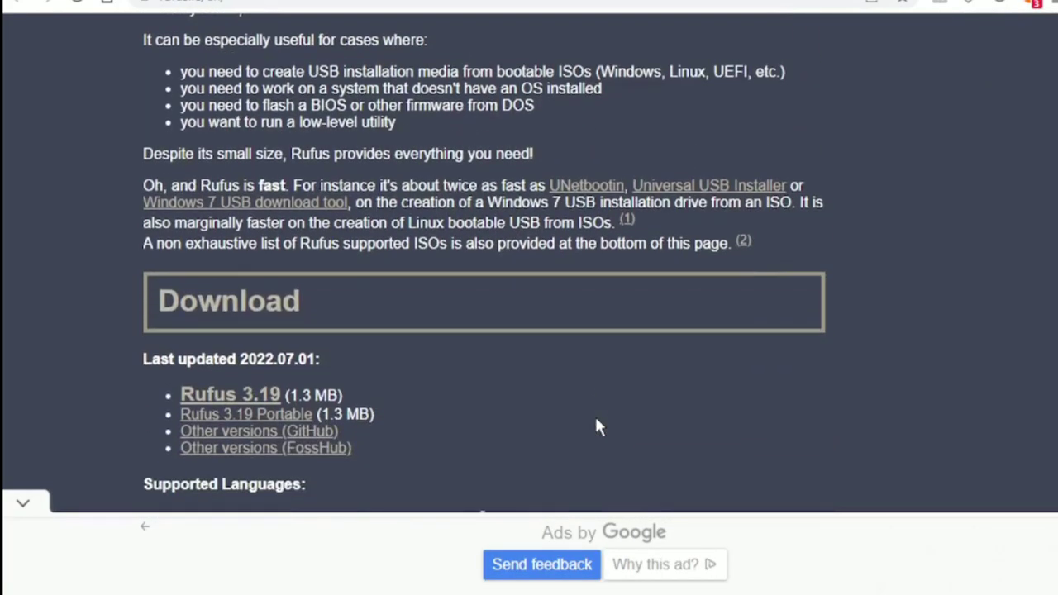
scroll(598, 427, "down", 1)
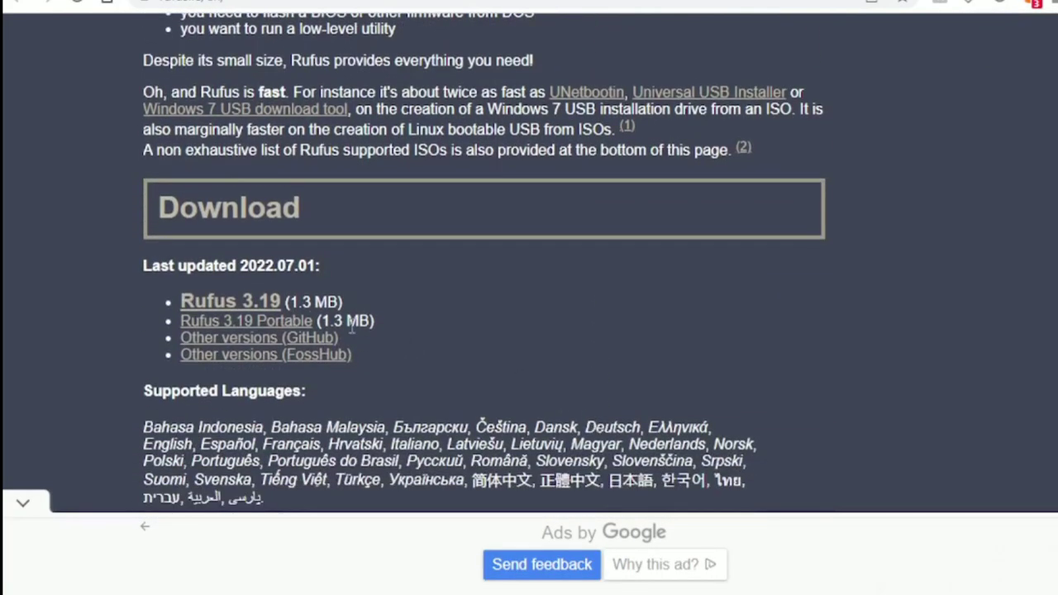
left_click(240, 301)
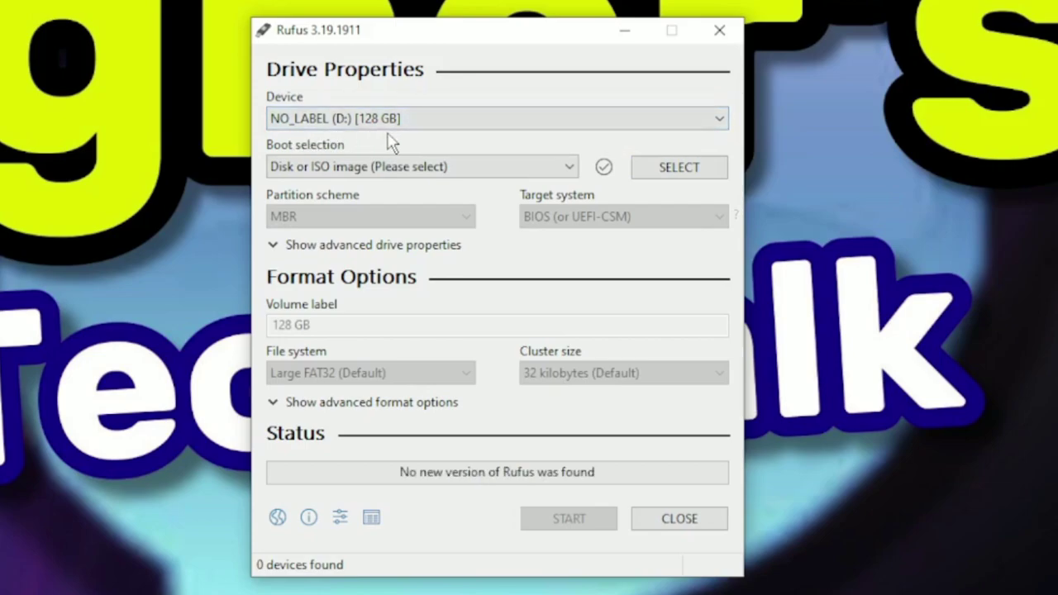
Step: Load Windows10.iso into Rufus and set the Image option to Windows To Go
left_click(690, 168)
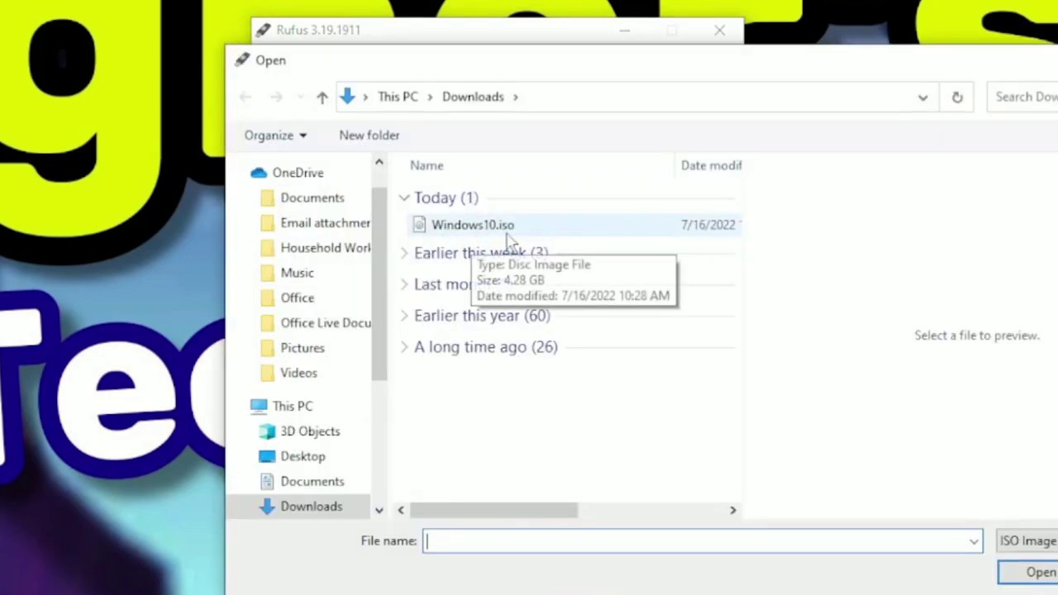
left_click(517, 229)
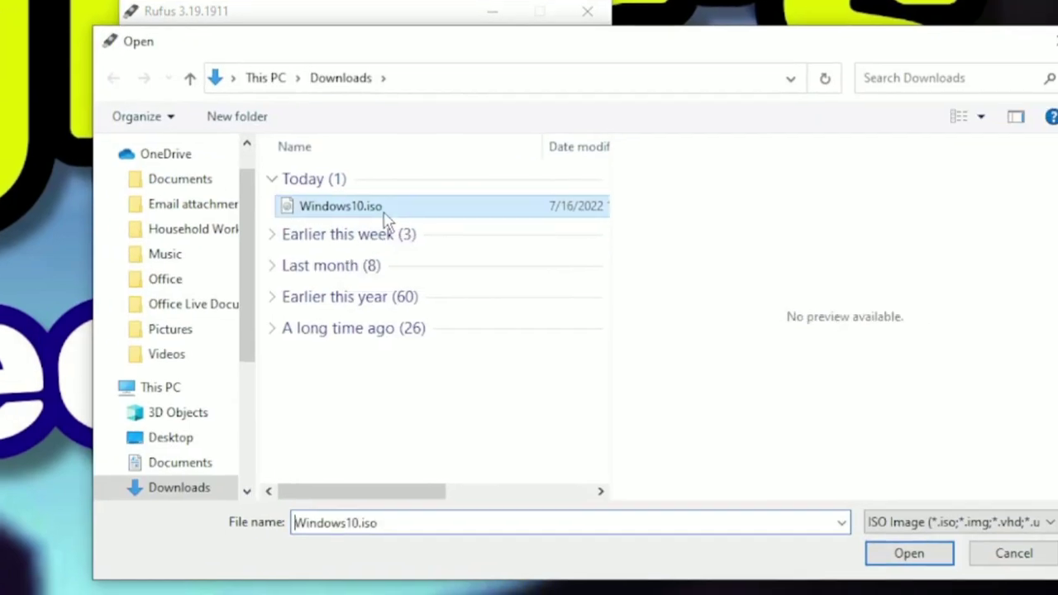
left_click(879, 550)
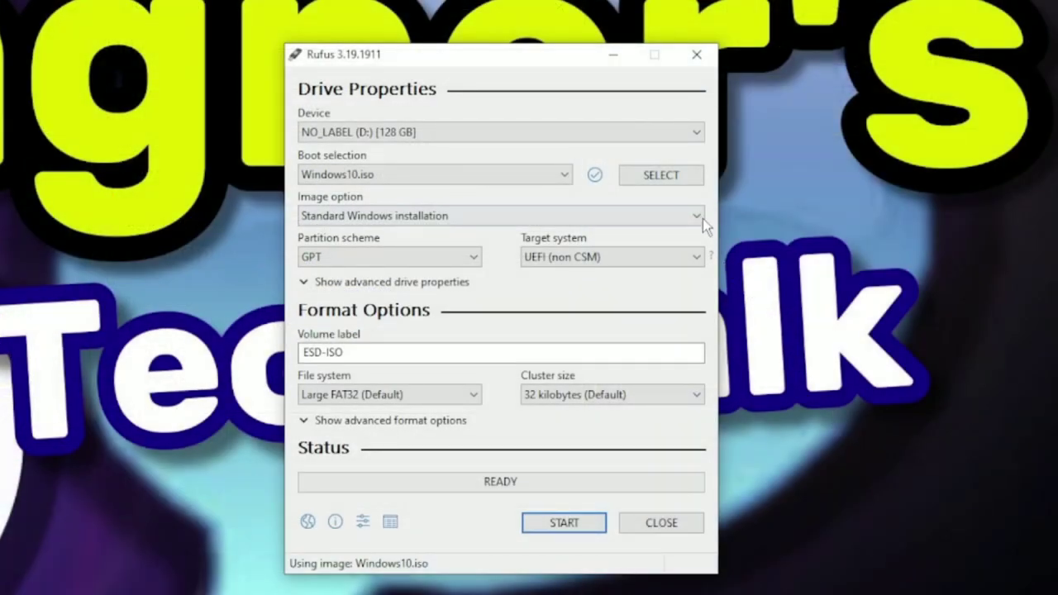
left_click(700, 217)
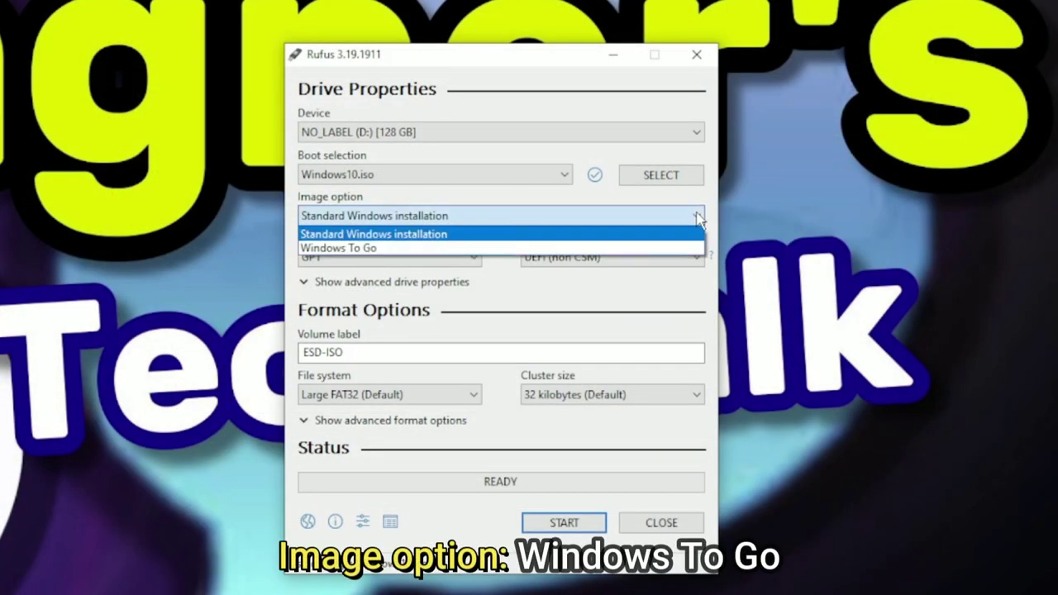
left_click(469, 250)
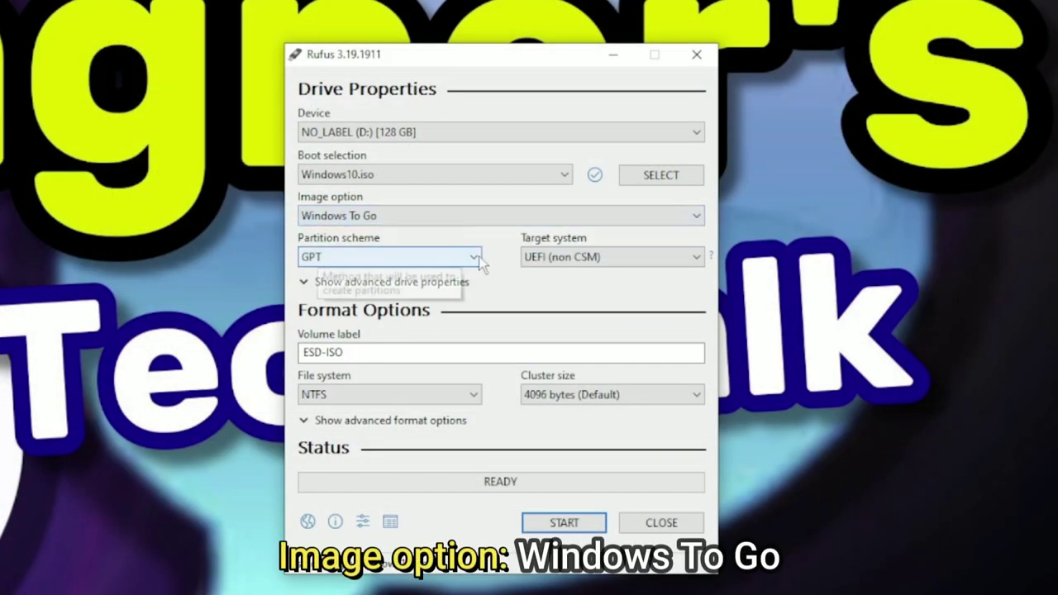
Step: Start writing the drive with Windows 10 Pro and accept erasing all its data
left_click(574, 524)
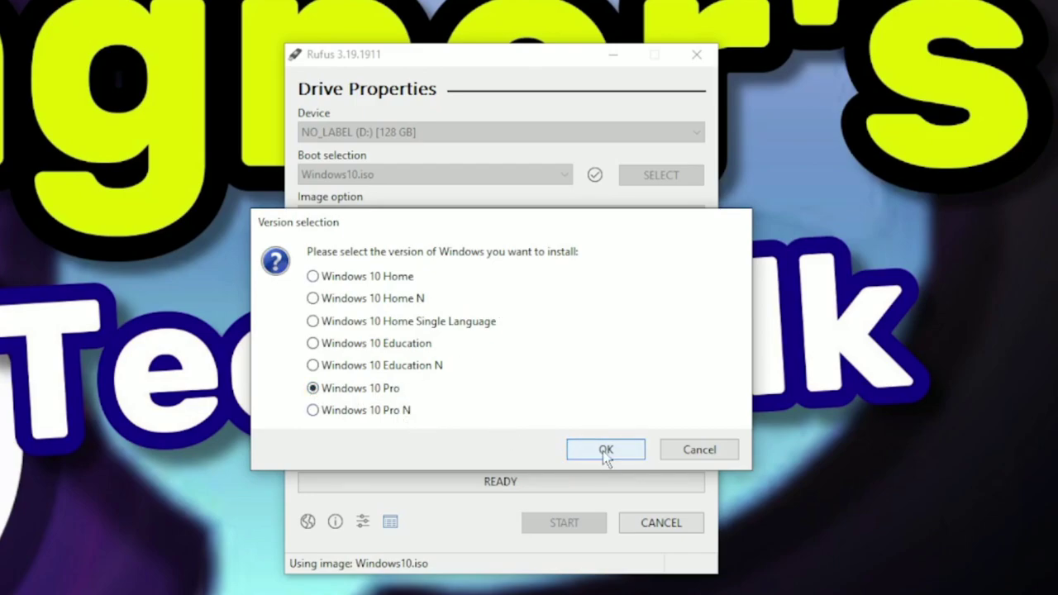
left_click(606, 455)
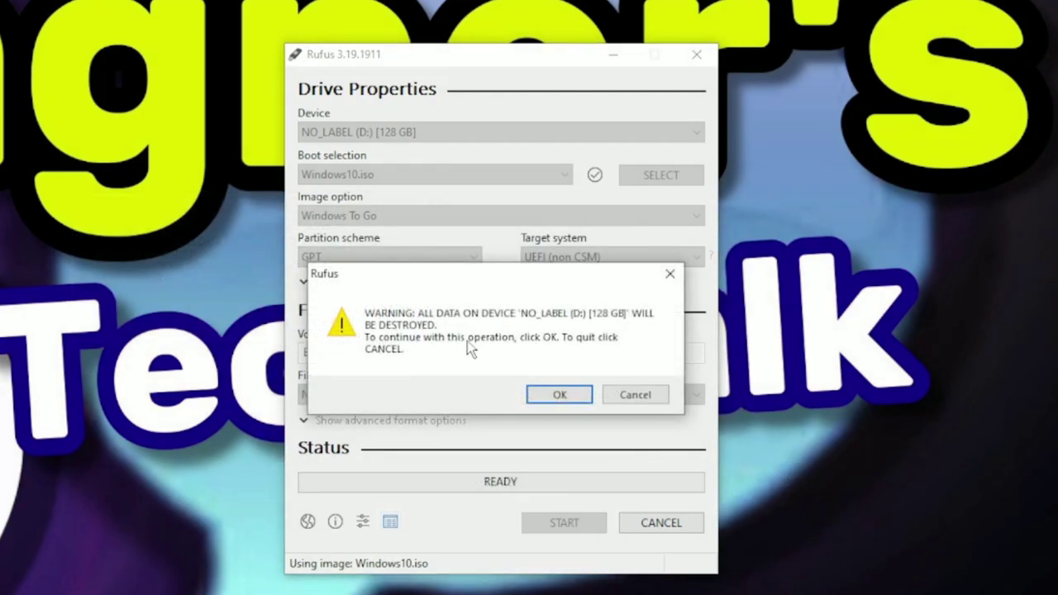
left_click(561, 397)
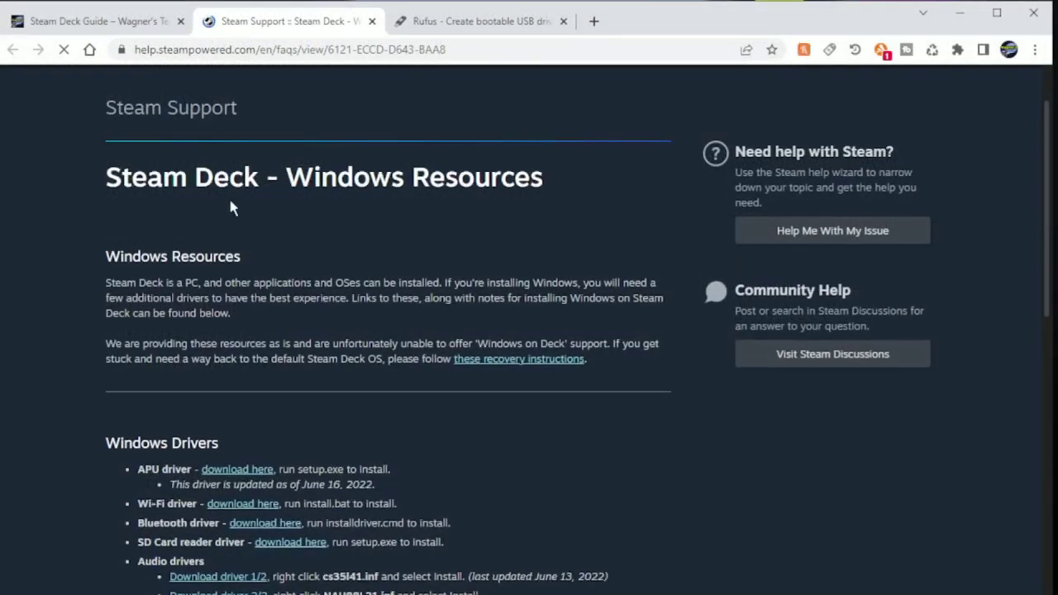
Step: Download the APU, Wi-Fi, Bluetooth, SD card reader and first audio drivers
scroll(237, 283, "down", 3)
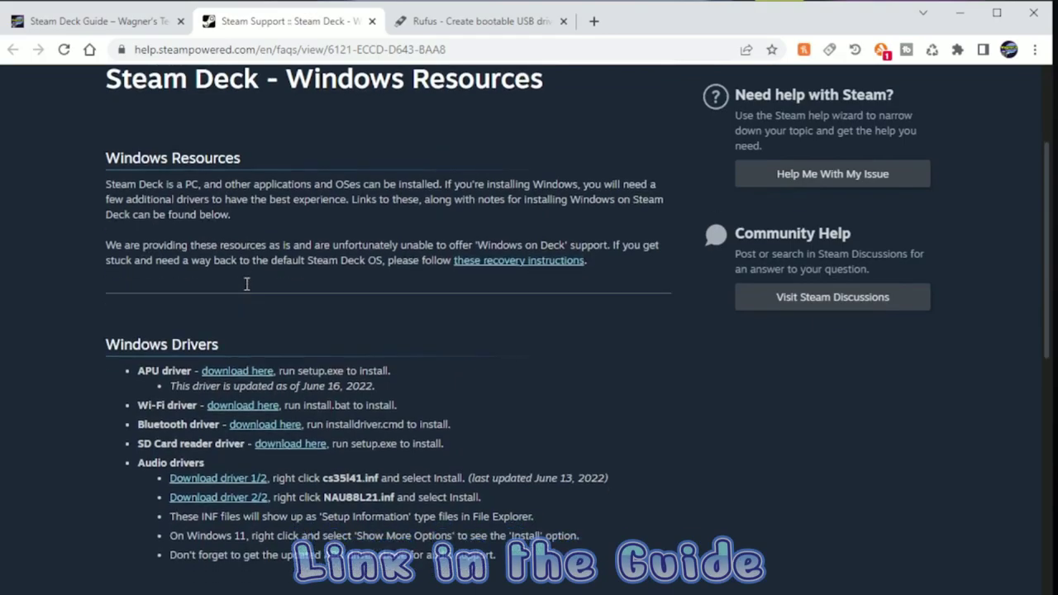
left_click(248, 311)
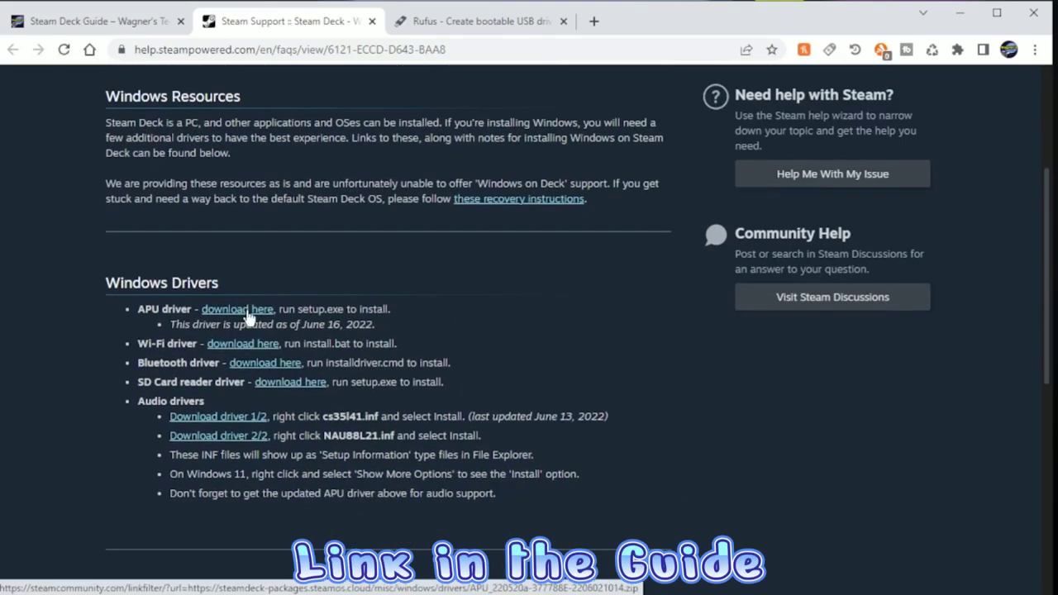
left_click(244, 346)
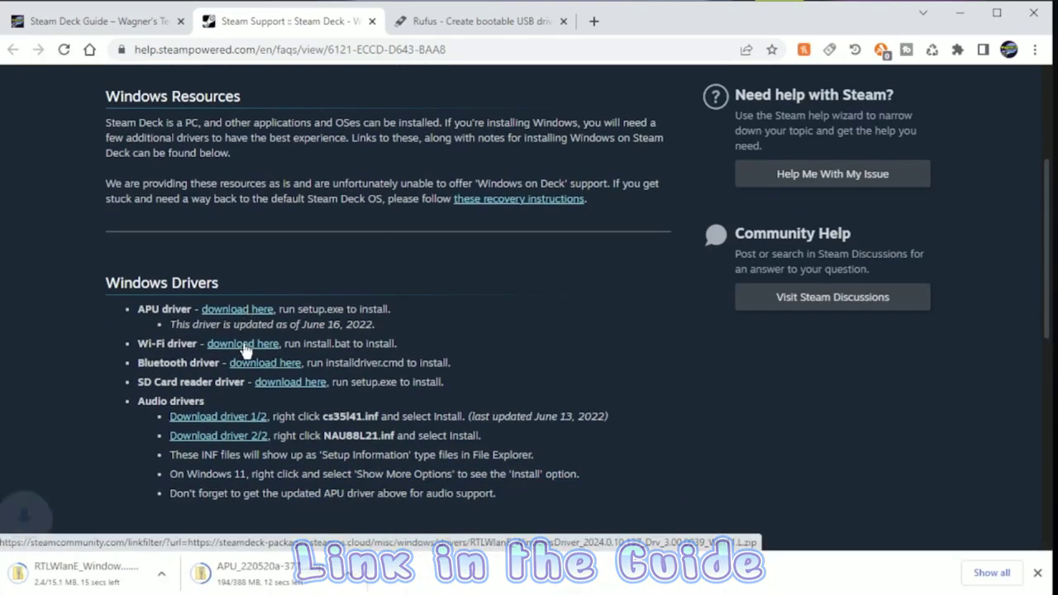
left_click(252, 372)
scroll(265, 368, "down", 1)
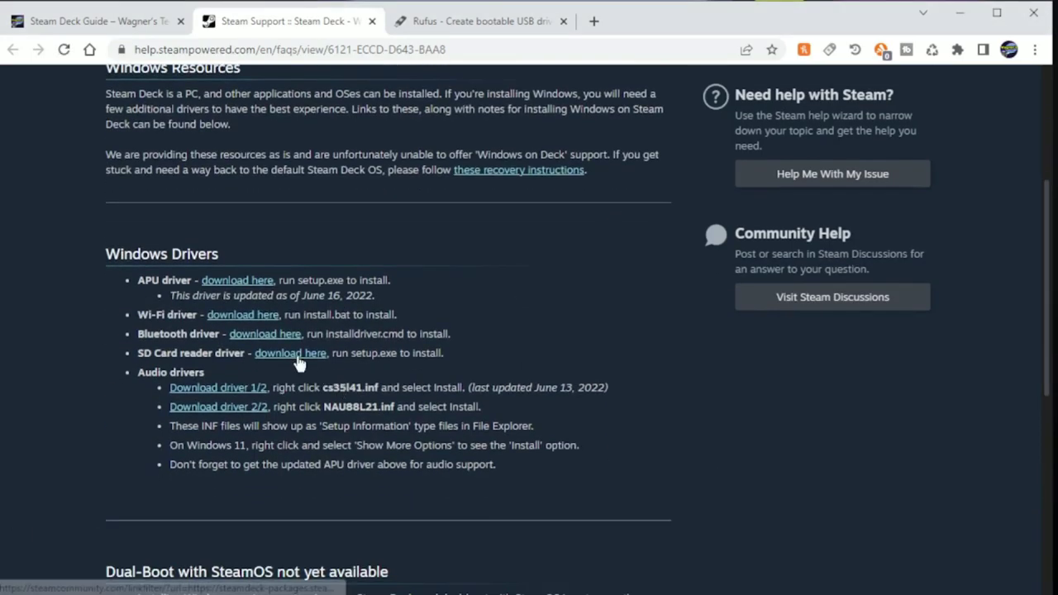
left_click(291, 355)
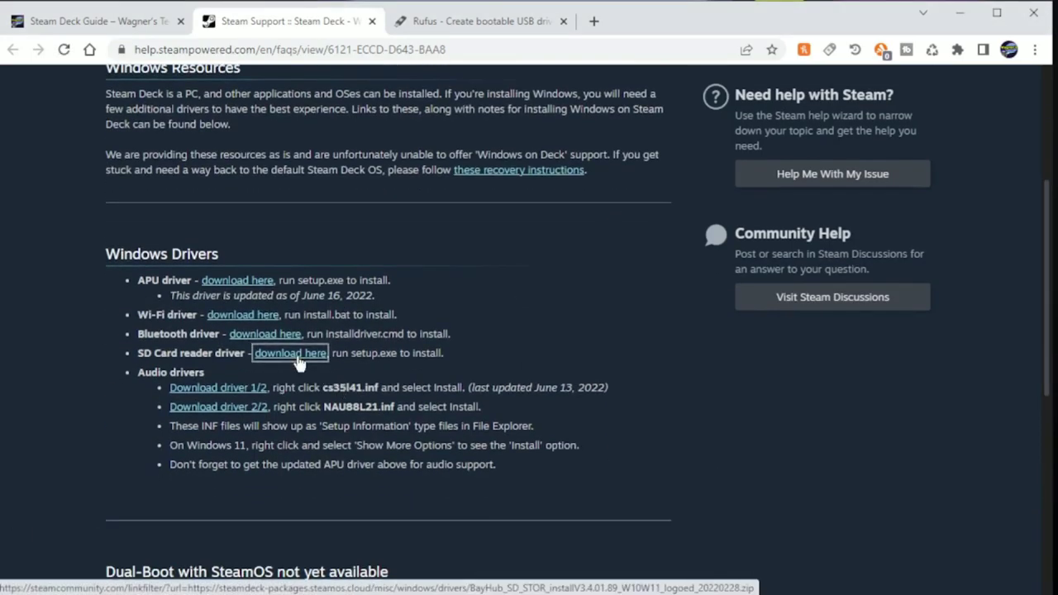
left_click(227, 389)
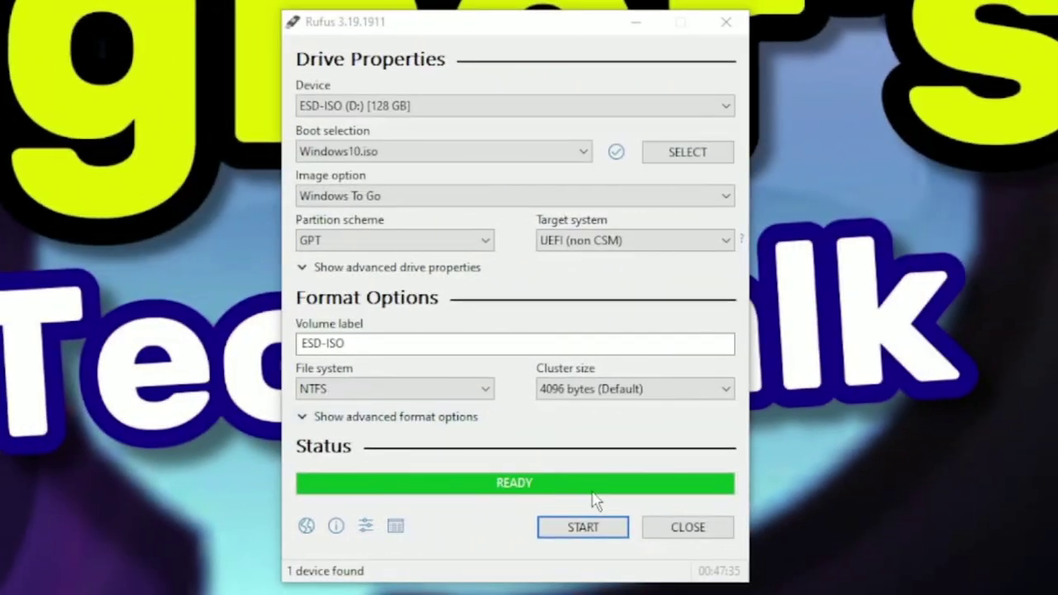
Step: Close Rufus once the Windows To Go drive reads READY
left_click(685, 533)
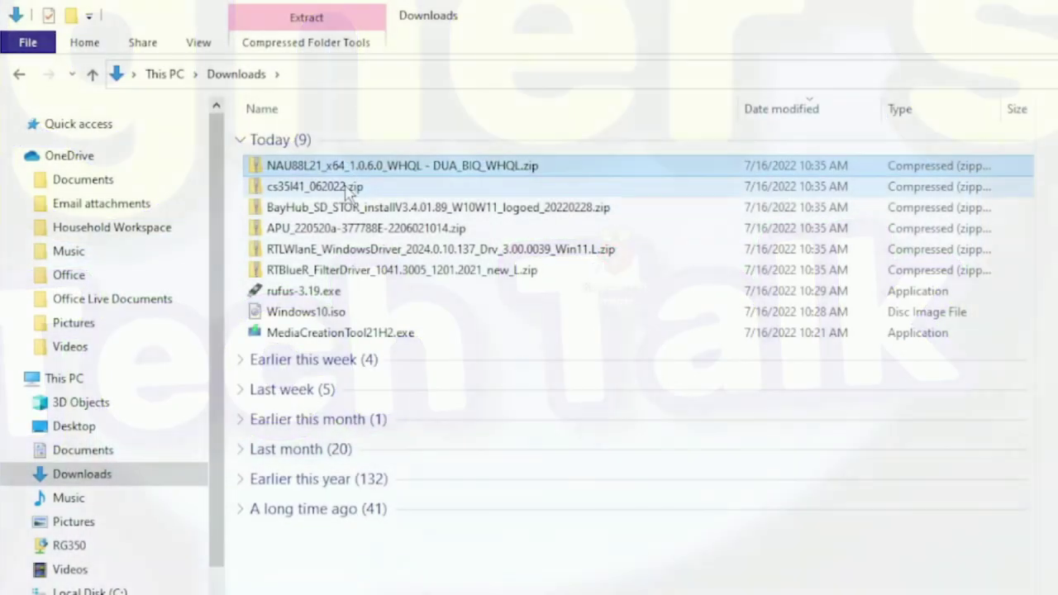
Step: Select the six downloaded driver zips in Downloads and copy them
left_click(347, 187, "ctrl")
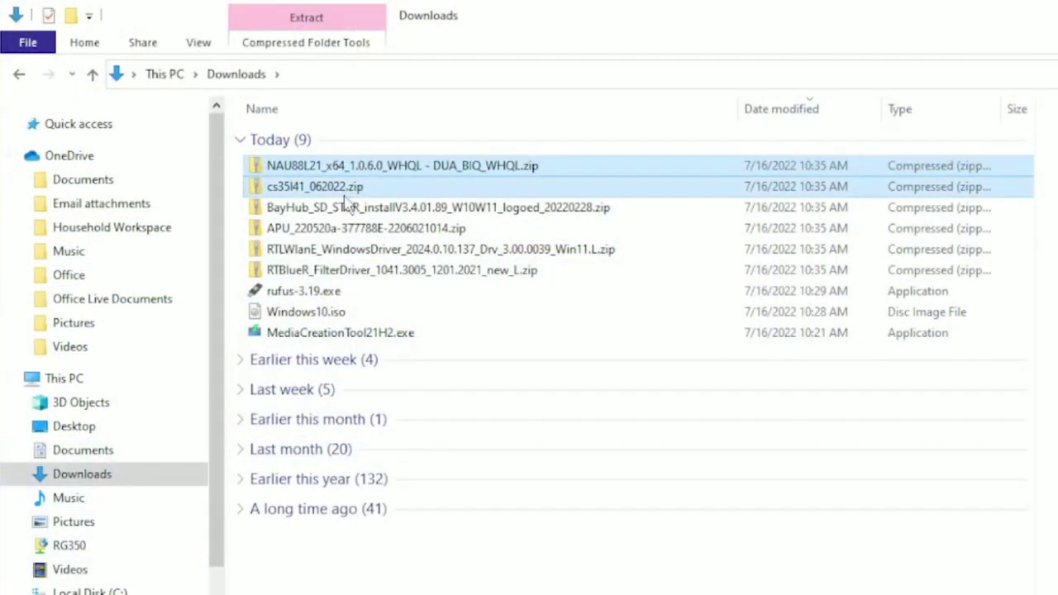
left_click(345, 207, "ctrl")
left_click(346, 228, "ctrl")
left_click(350, 250, "ctrl")
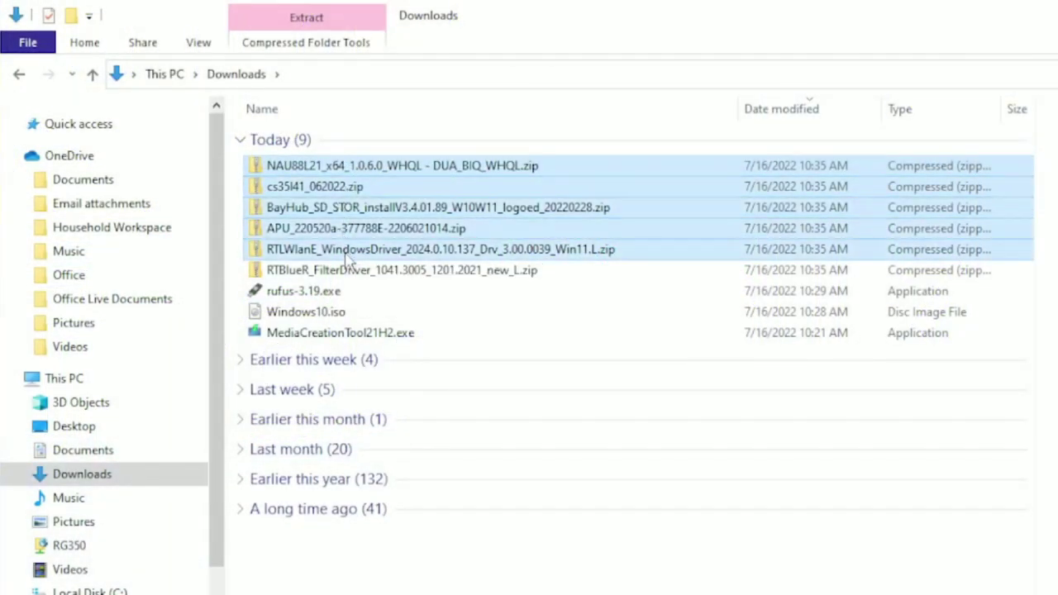
left_click(341, 271, "ctrl")
right_click(423, 276)
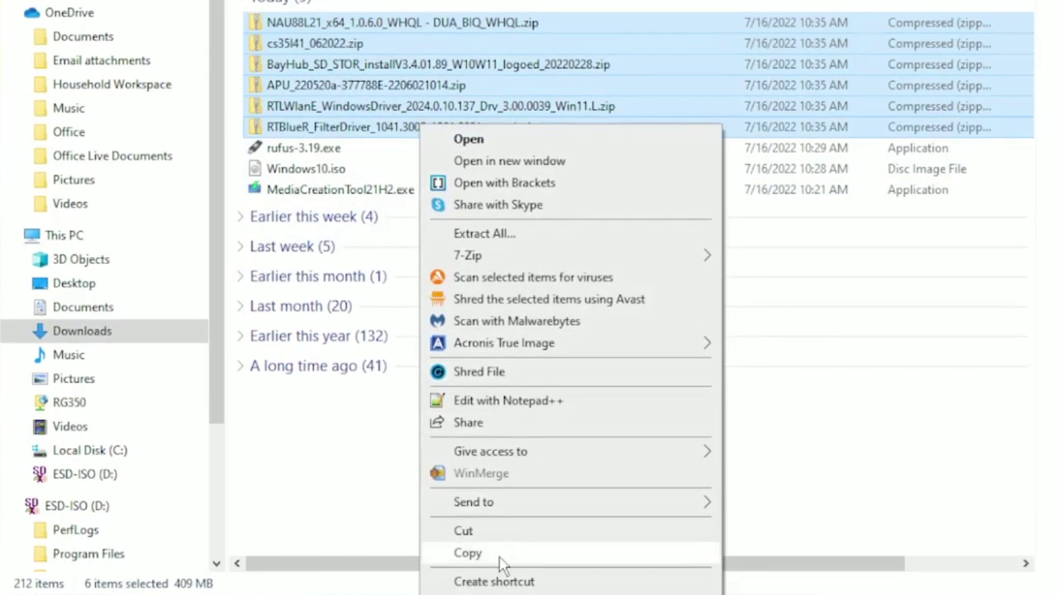
left_click(500, 555)
Step: Create a new folder named drivers at the root of ESD-ISO (D:)
left_click(134, 474)
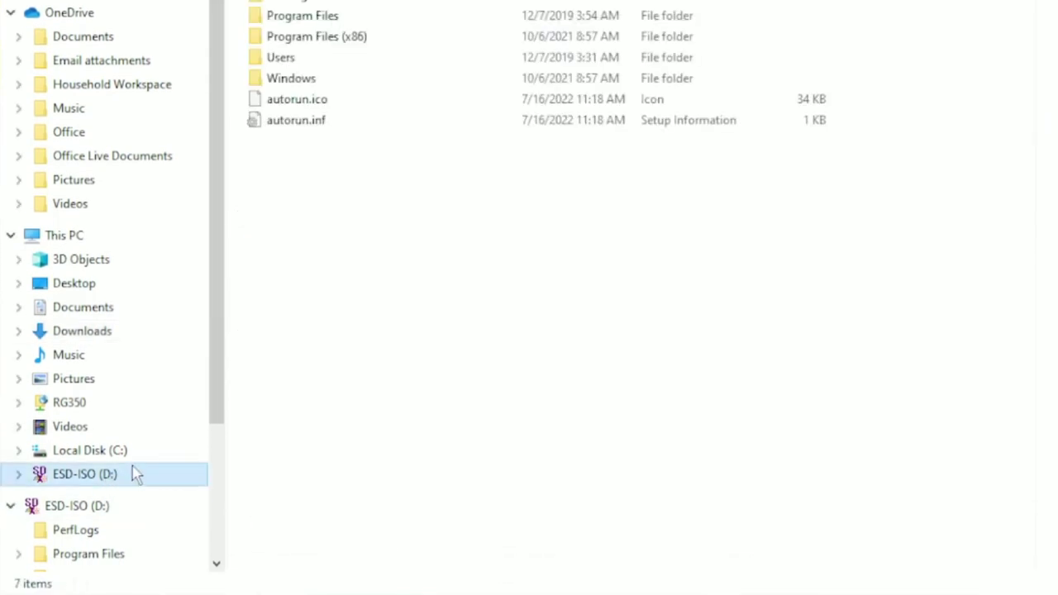
right_click(317, 220)
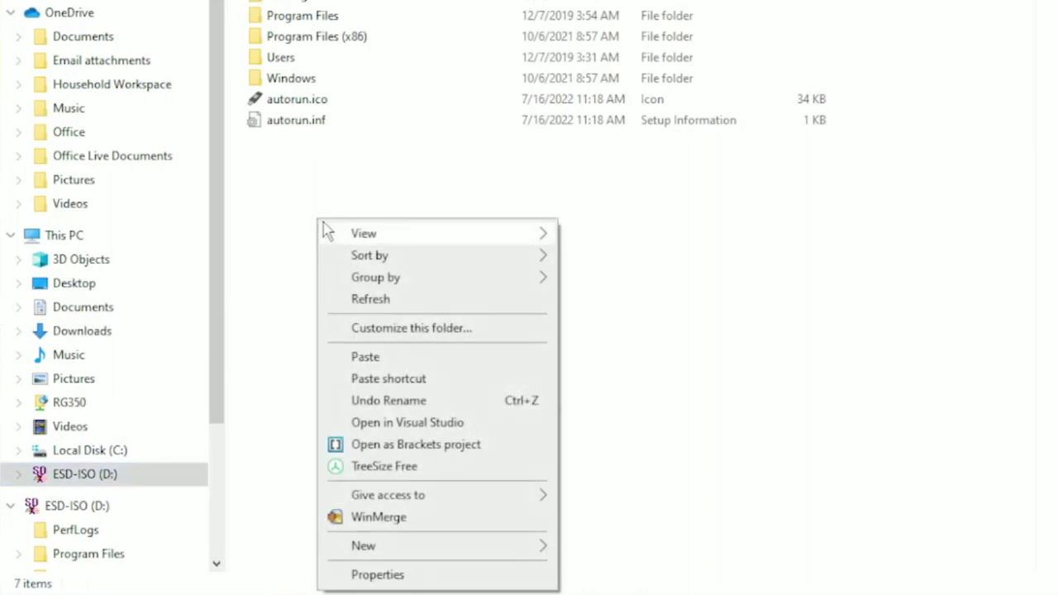
mouse_move(402, 552)
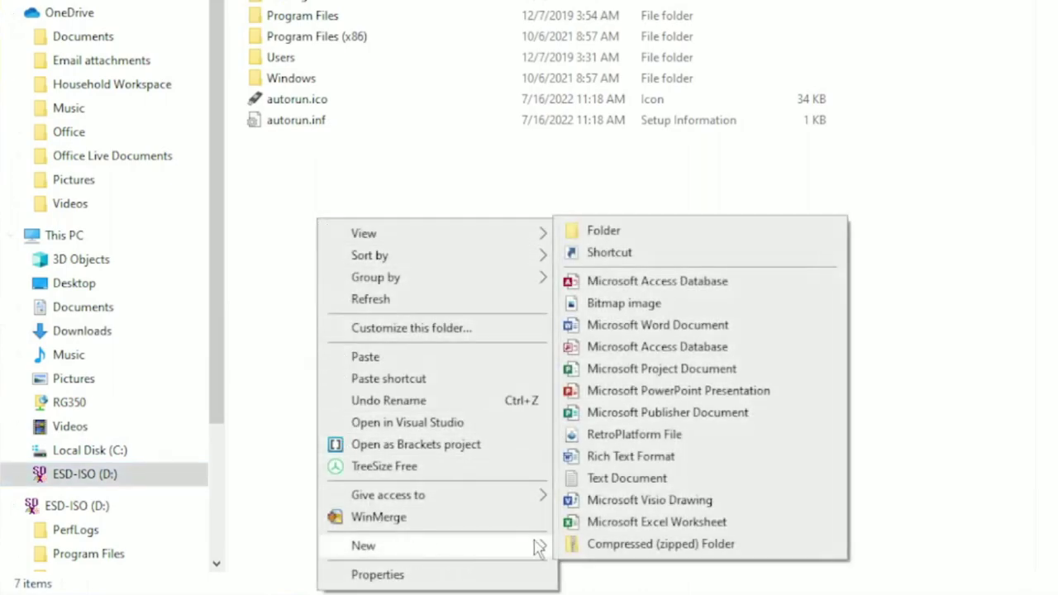
left_click(633, 236)
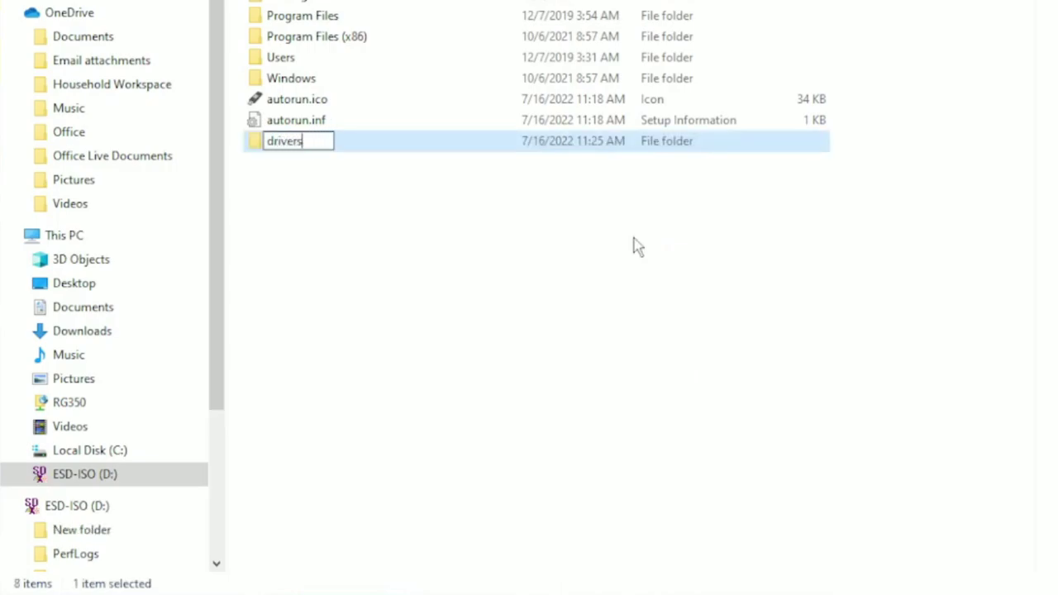
key("Return")
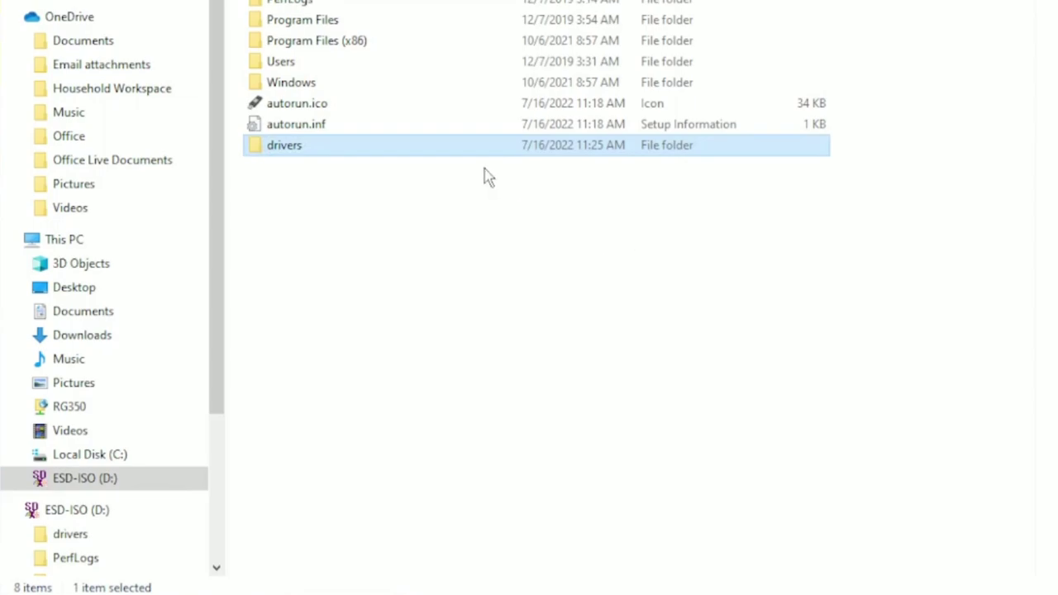
scroll(428, 203, "up", 2)
Step: Paste the six driver zips into the drivers folder and extract them all with 7-Zip Extract Here
double_click(431, 222)
right_click(333, 193)
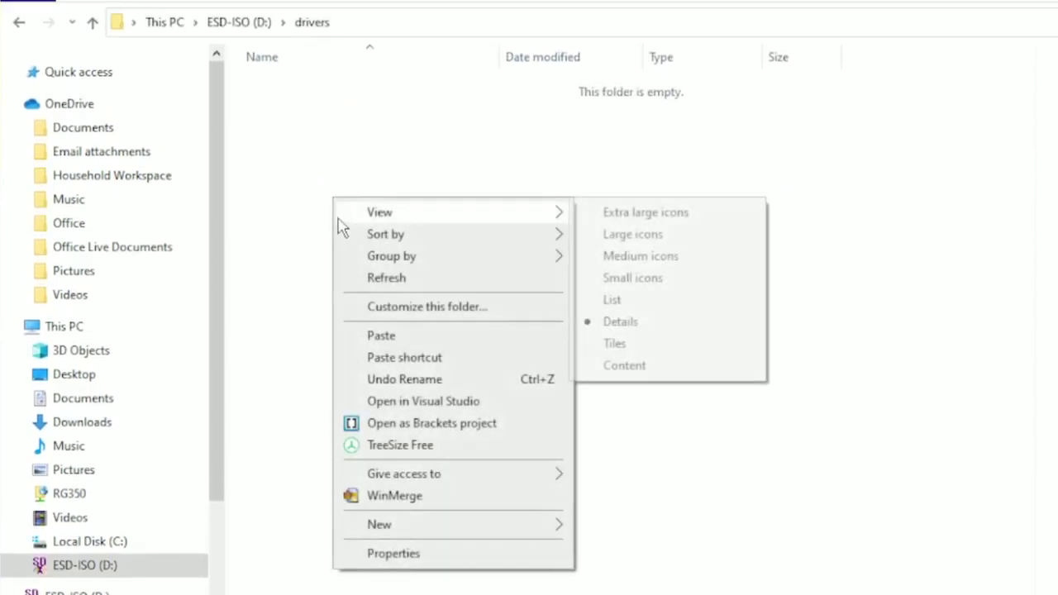
left_click(381, 336)
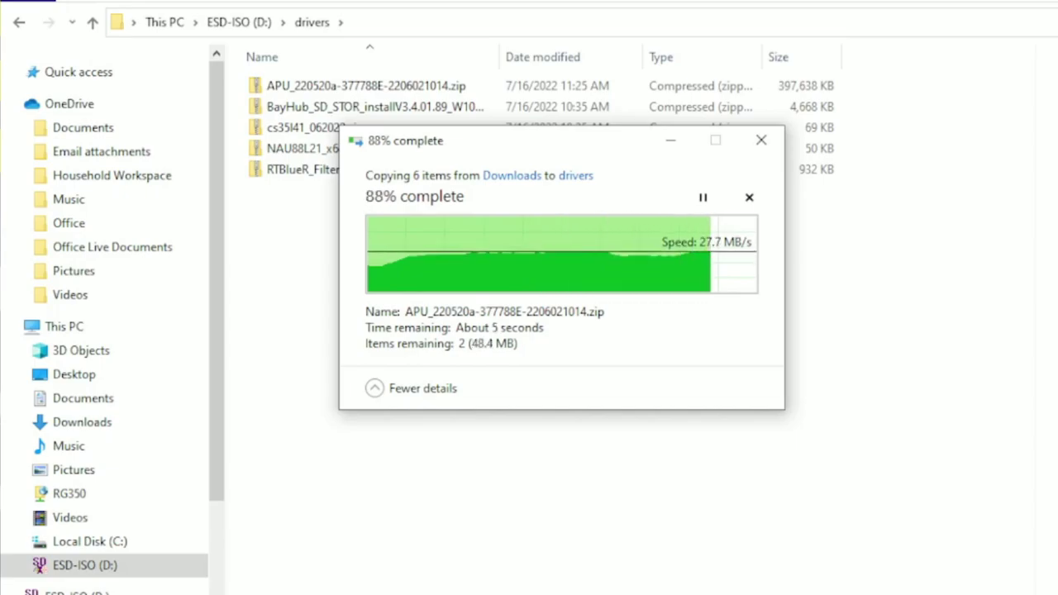
right_click(431, 126)
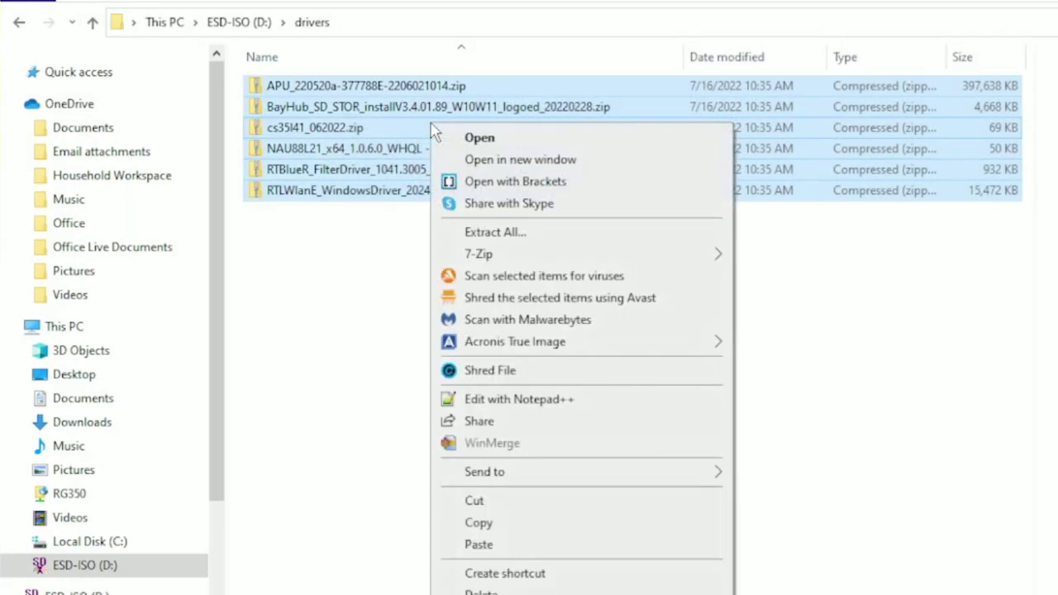
mouse_move(481, 258)
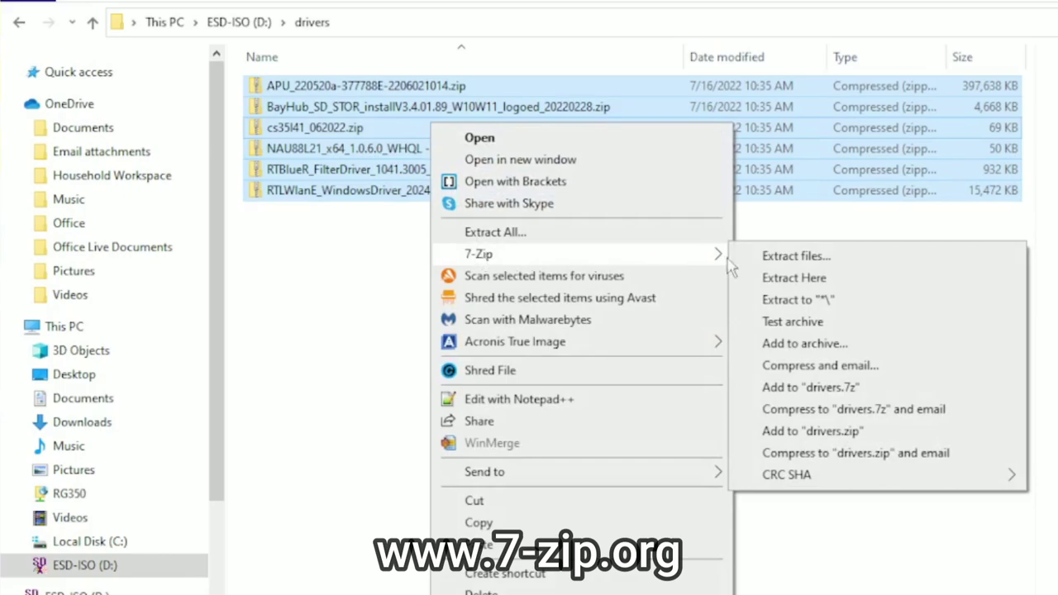
left_click(768, 281)
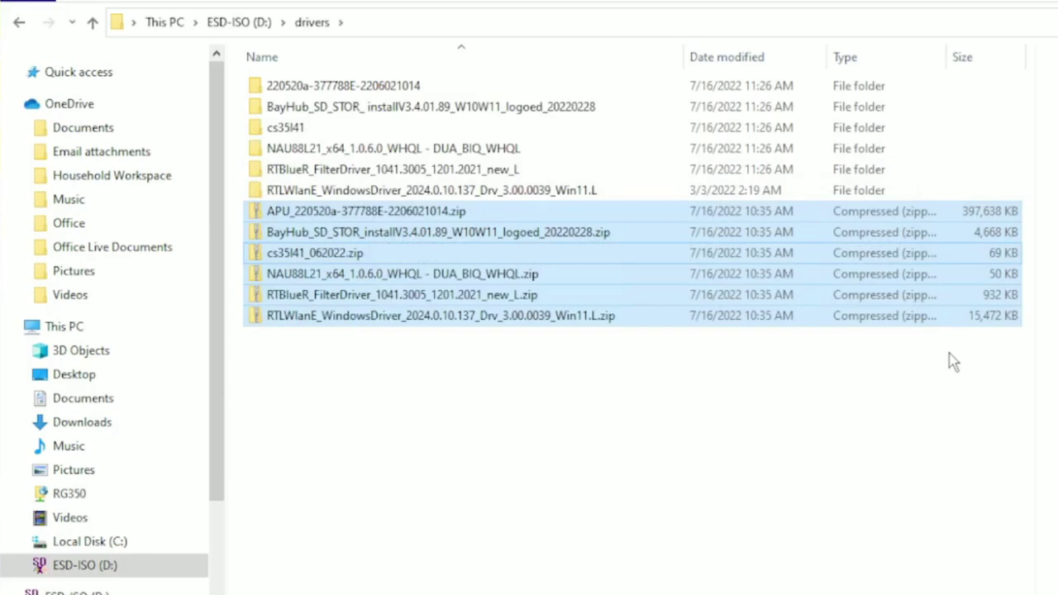
Step: Check the extracted APU and BayHub SD card driver folders, returning to drivers each time
double_click(440, 89)
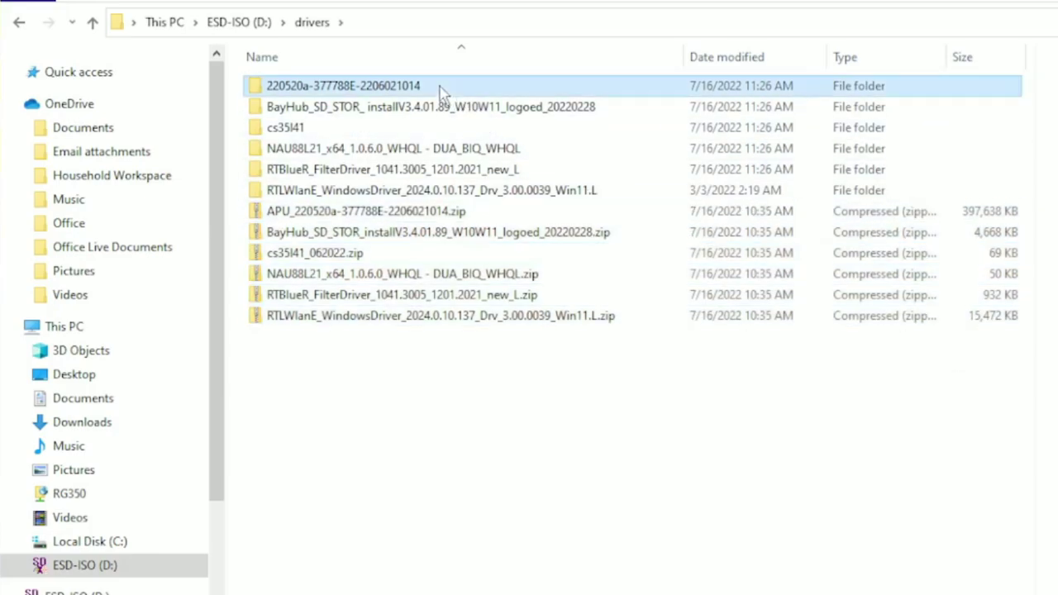
left_click(314, 23)
double_click(372, 107)
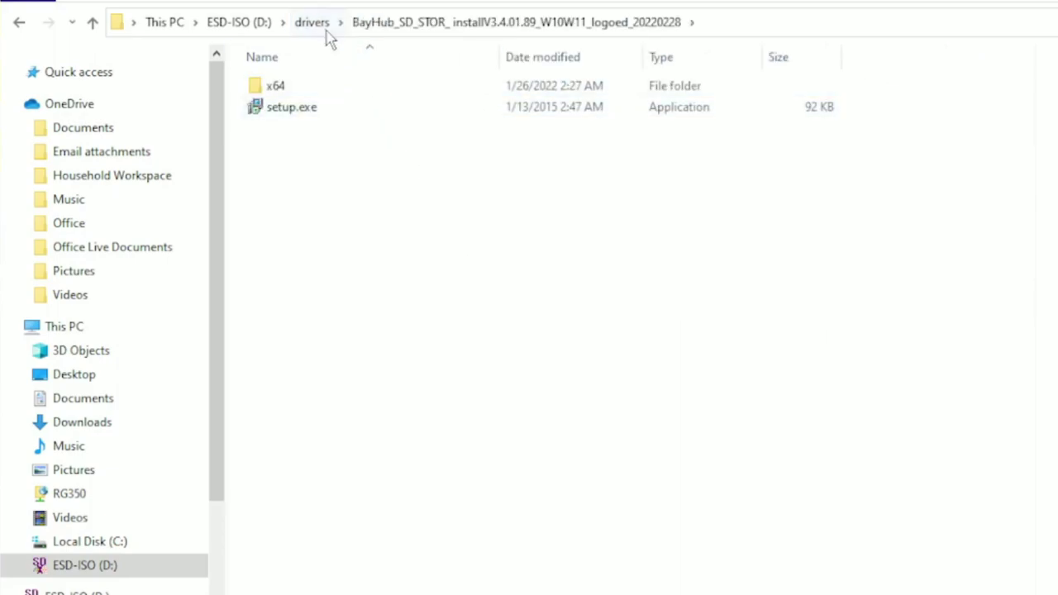
left_click(321, 25)
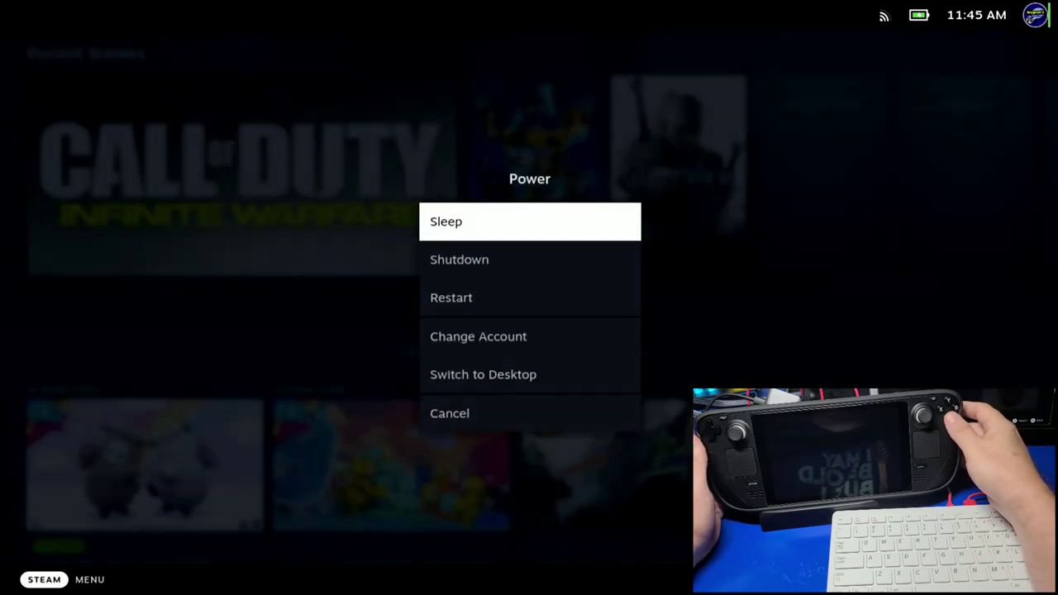
key("Return")
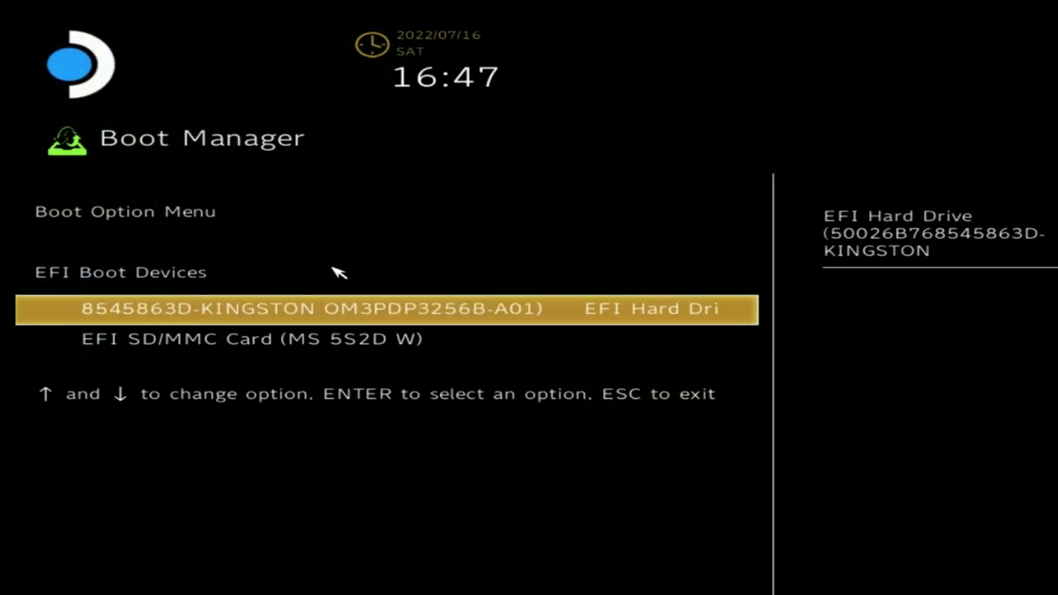
Step: Boot the microSD card, confirm United States region and US keyboard, skip the second layout, and choose limited setup
key("Down")
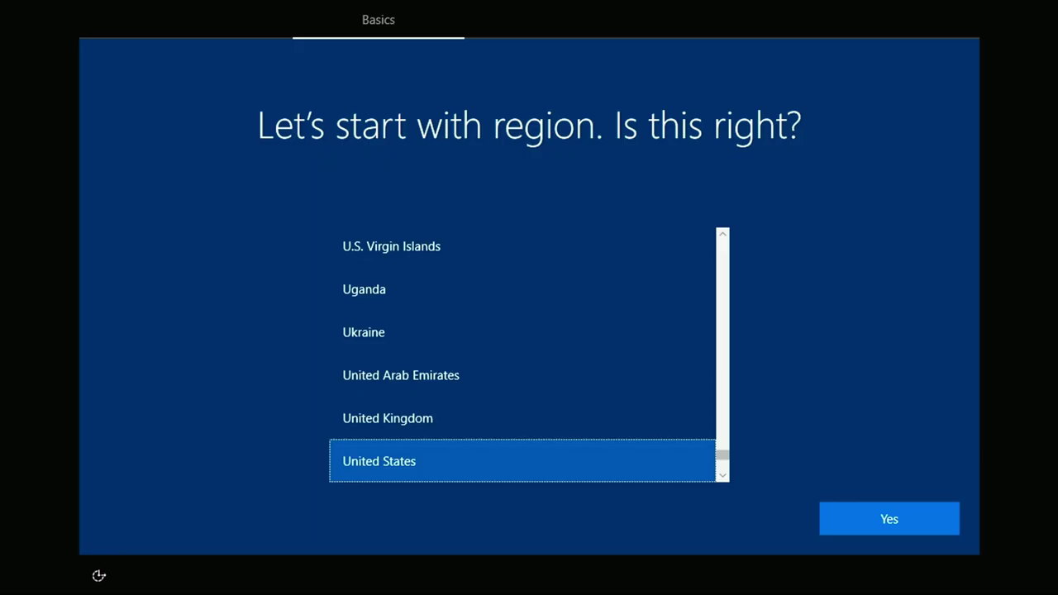
left_click(868, 529)
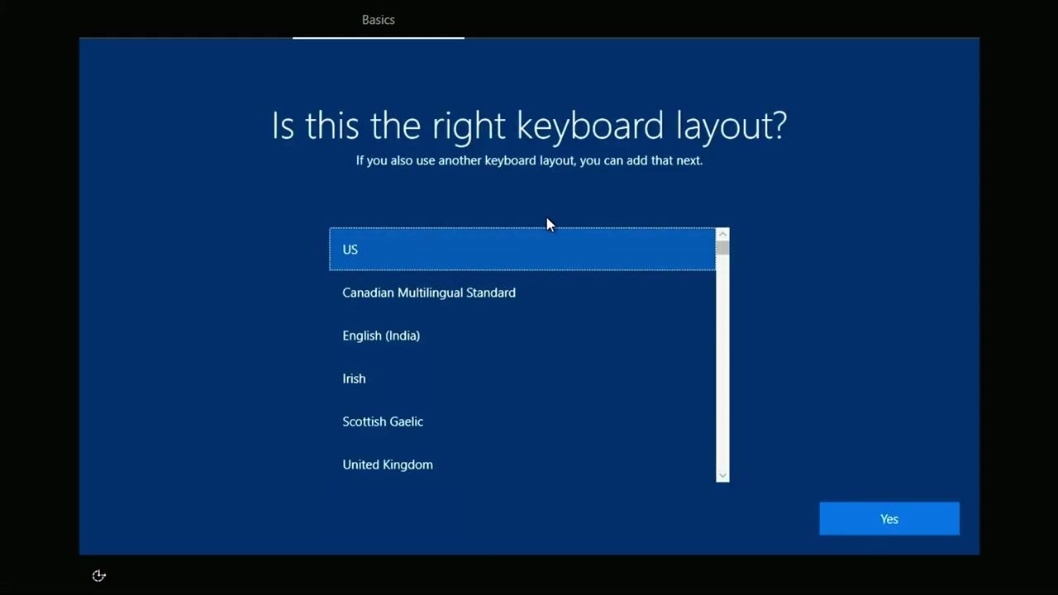
left_click(858, 527)
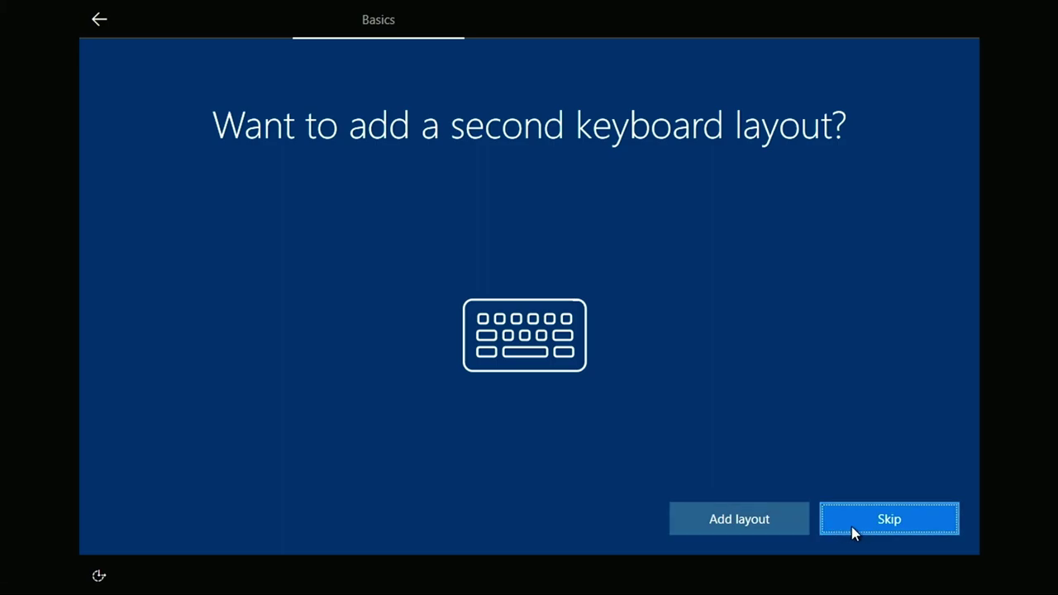
left_click(853, 529)
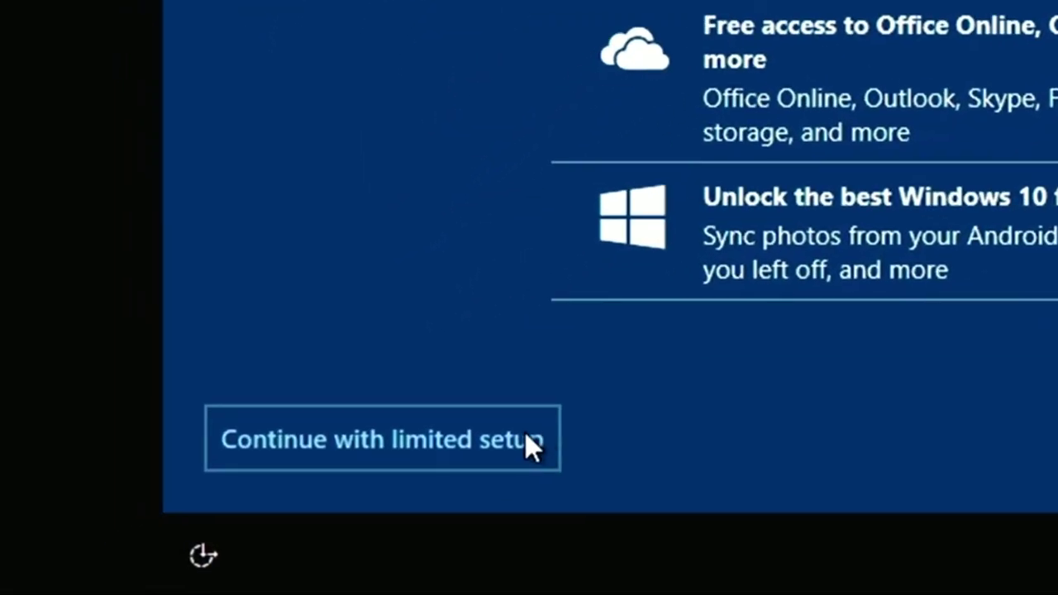
left_click(513, 431)
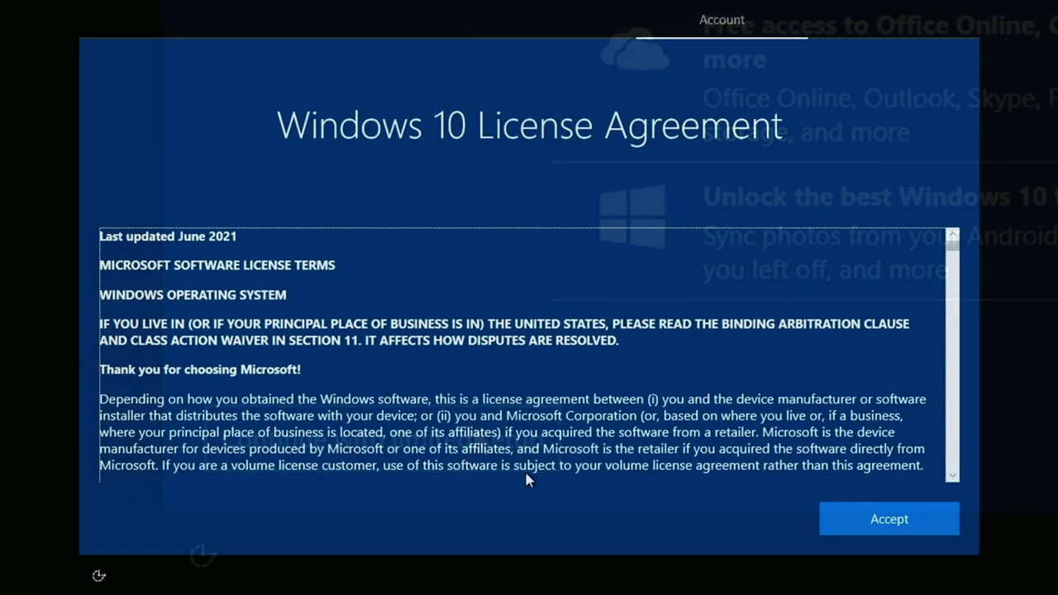
Step: Accept the Windows 10 license and create a local account with a name and password
left_click(849, 517)
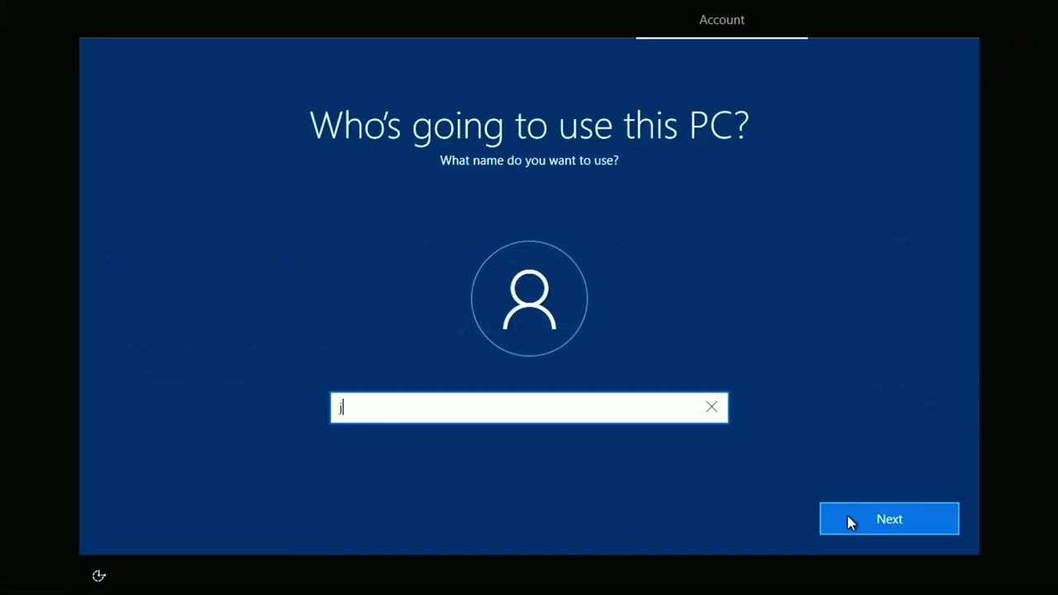
left_click(887, 512)
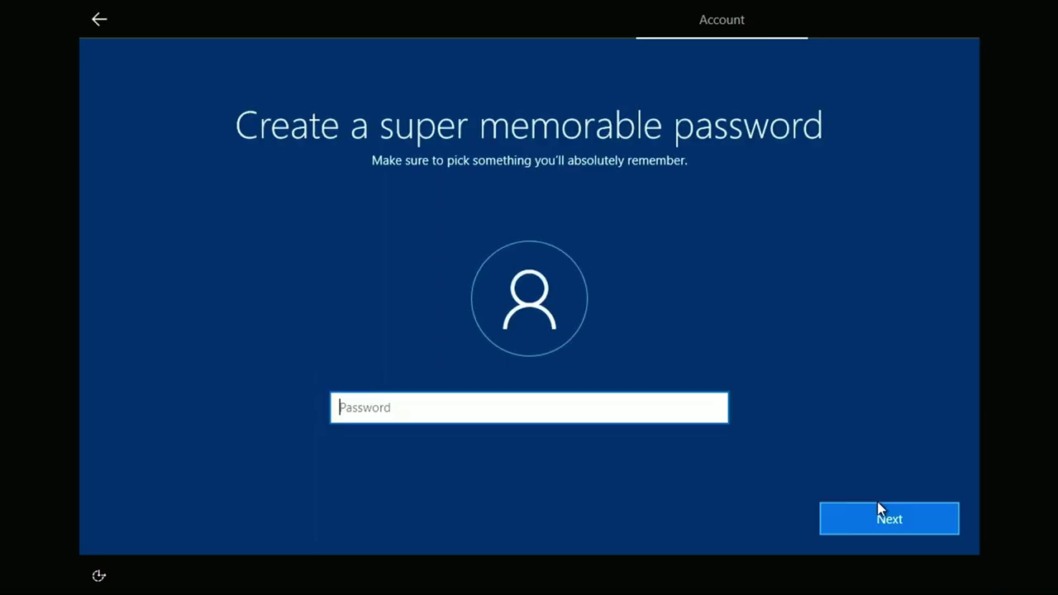
type("••••••••••")
key("Return")
type("••••••••••")
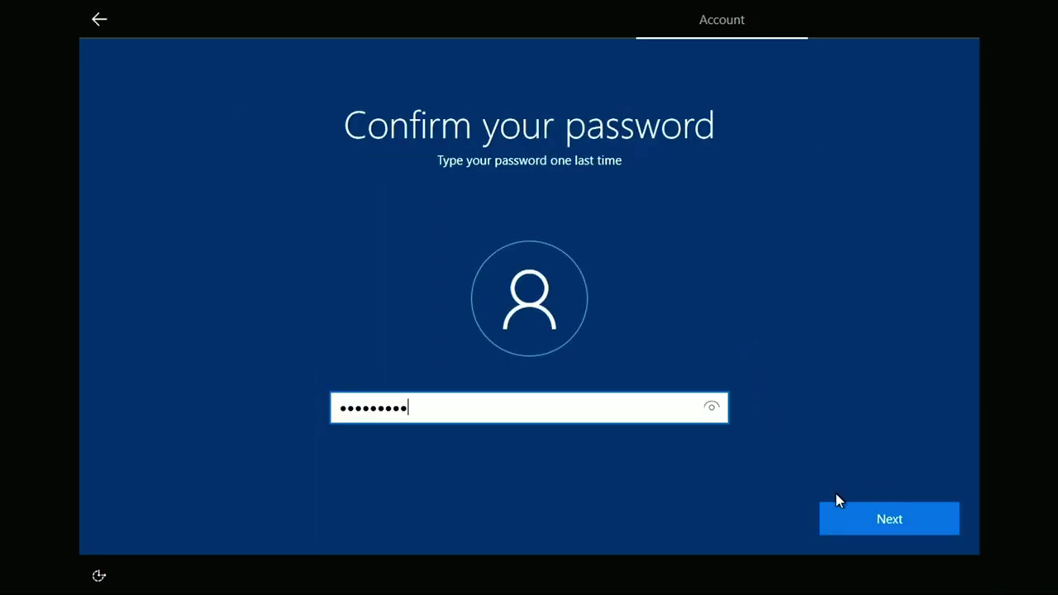
left_click(843, 511)
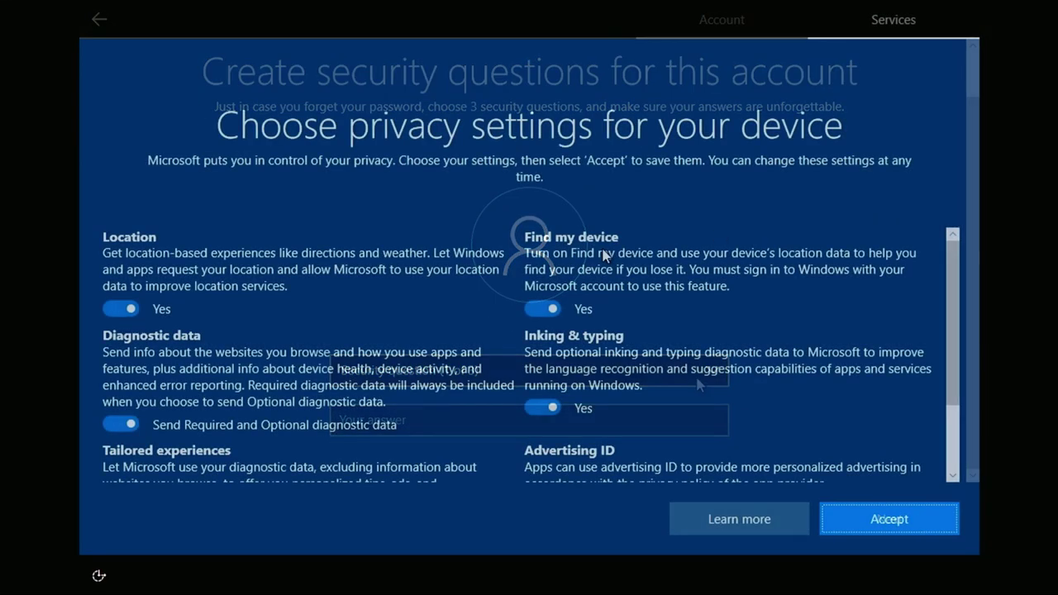
Step: Turn off all privacy toggles, limit diagnostic data to required, and decline Cortana
left_click(133, 305)
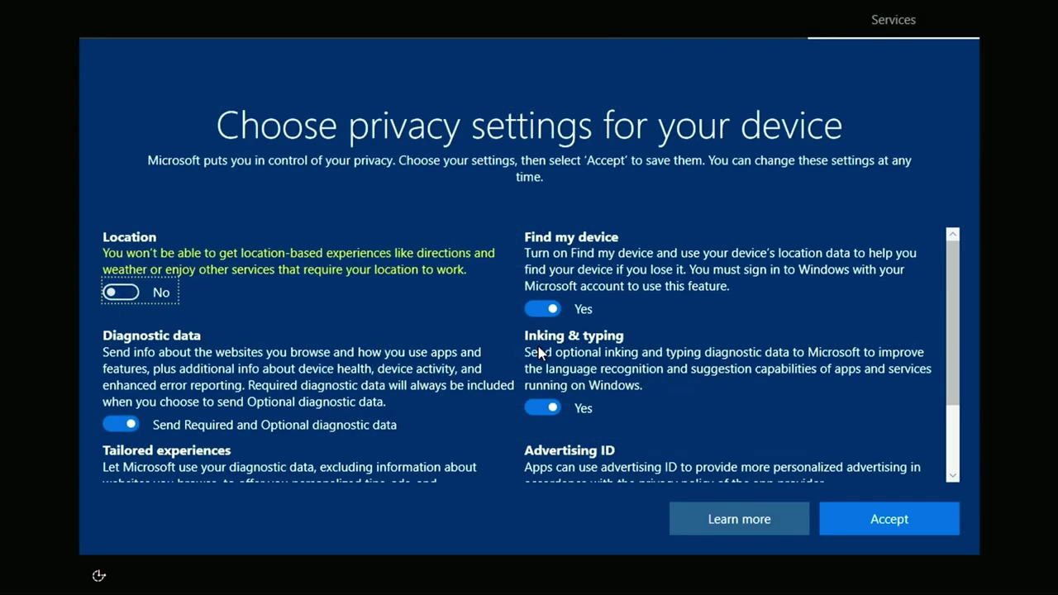
left_click(543, 306)
left_click(537, 386)
left_click(121, 408)
scroll(230, 421, "down", 1)
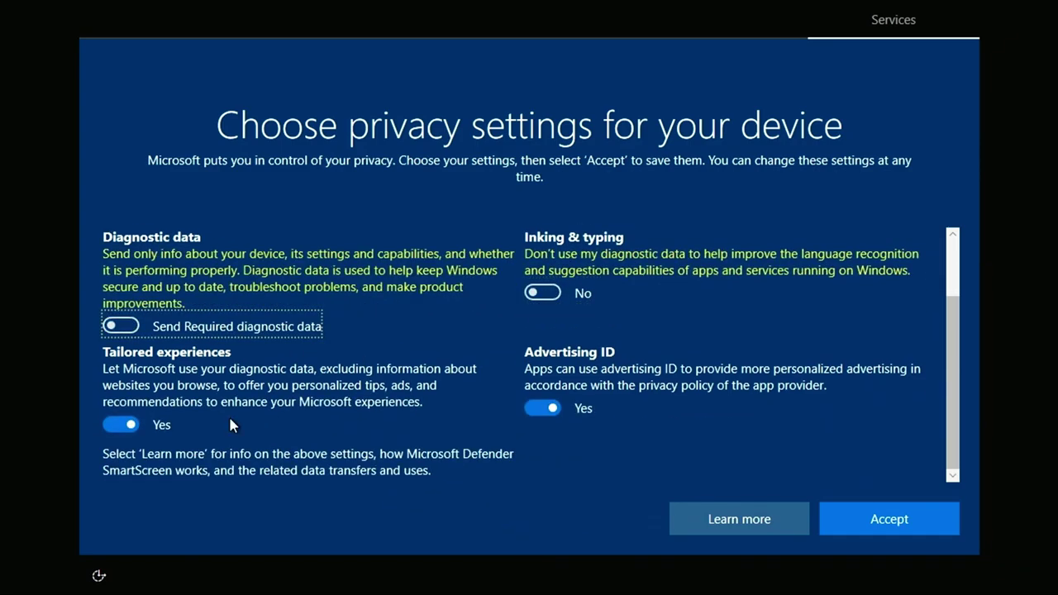
left_click(133, 423)
left_click(578, 423)
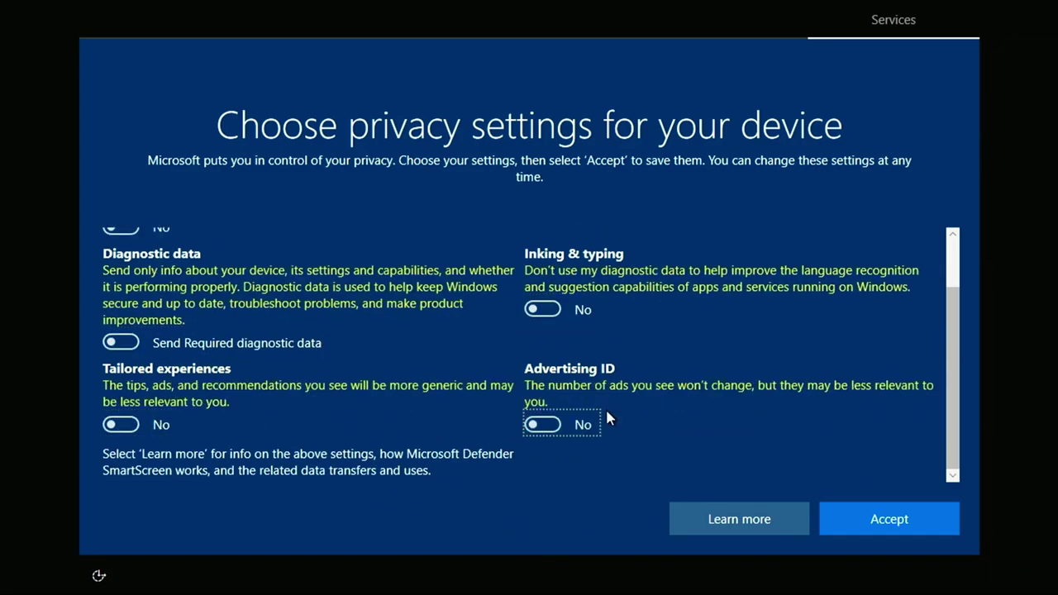
left_click(861, 519)
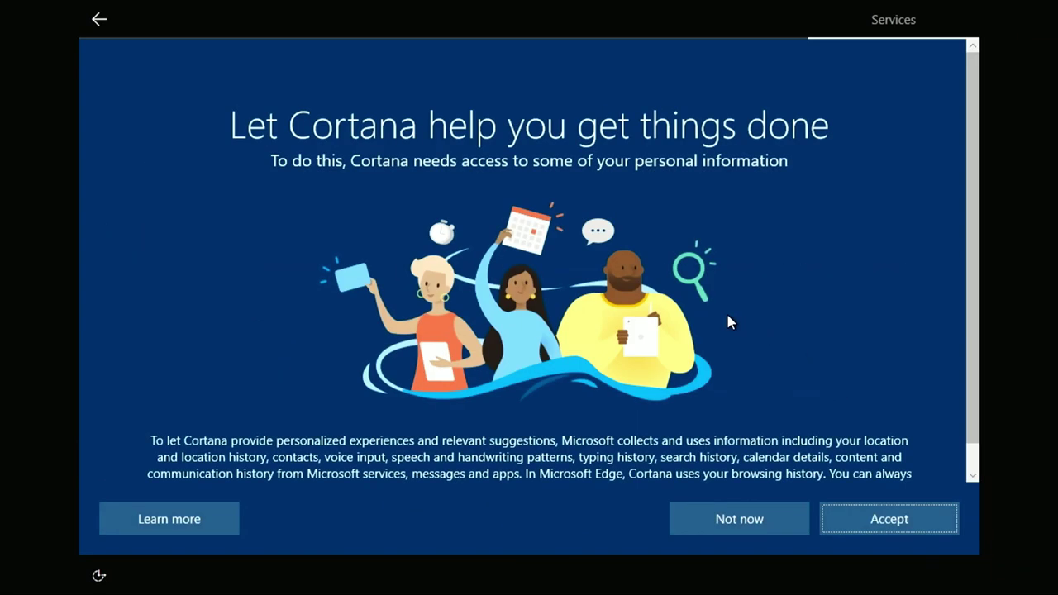
left_click(718, 519)
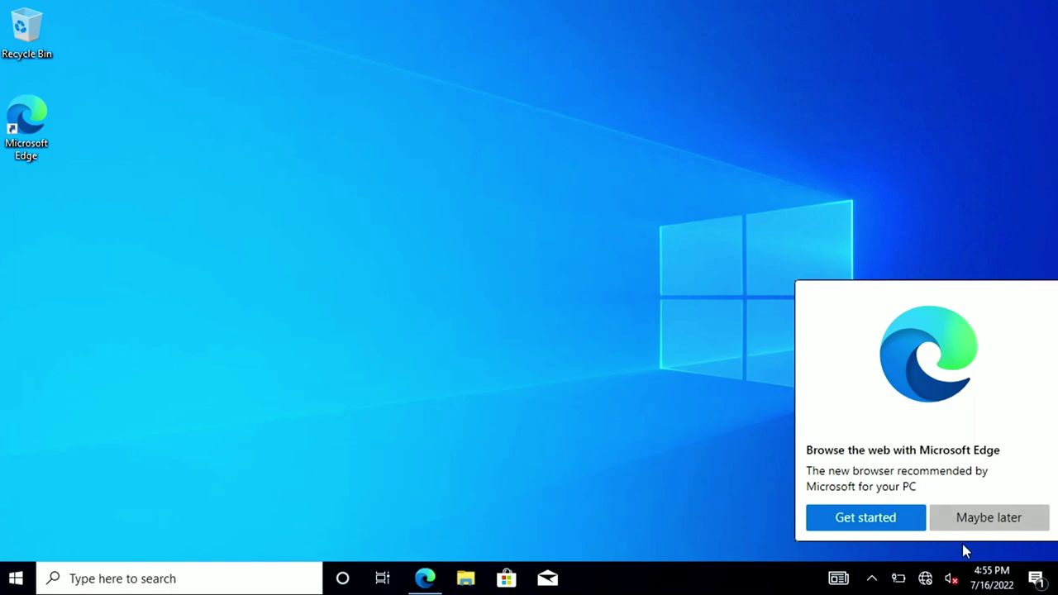
Step: Dismiss the Edge promotion and check the network flyout, which lists only Airplane mode
left_click(973, 529)
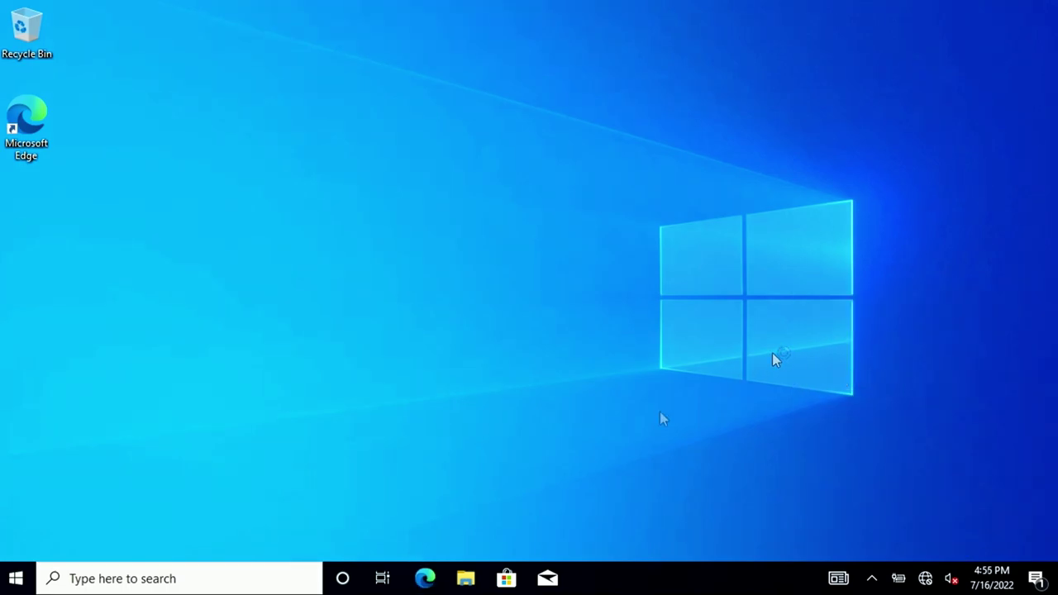
left_click(925, 578)
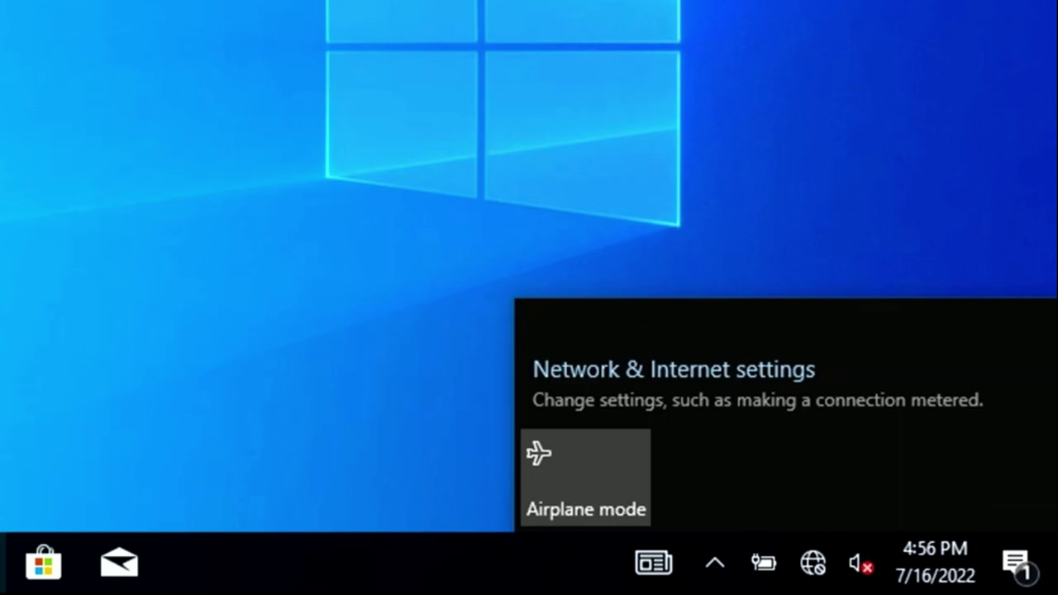
key("Escape")
Step: Open C:\drivers\RTLWlanE in a maximized File Explorer and run its Setup with administrator approval
key("super+e")
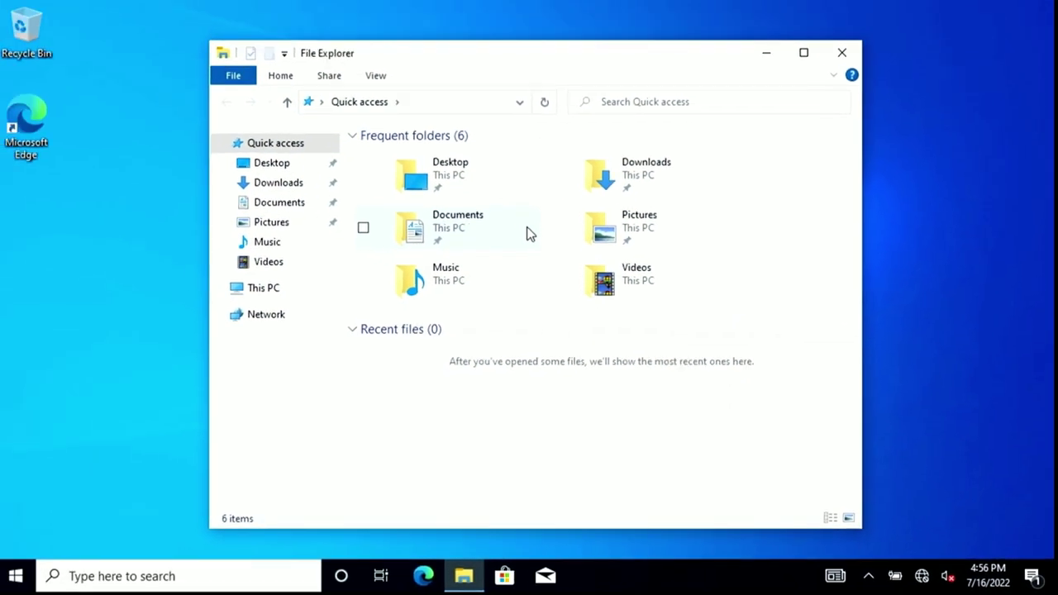
left_click(264, 289)
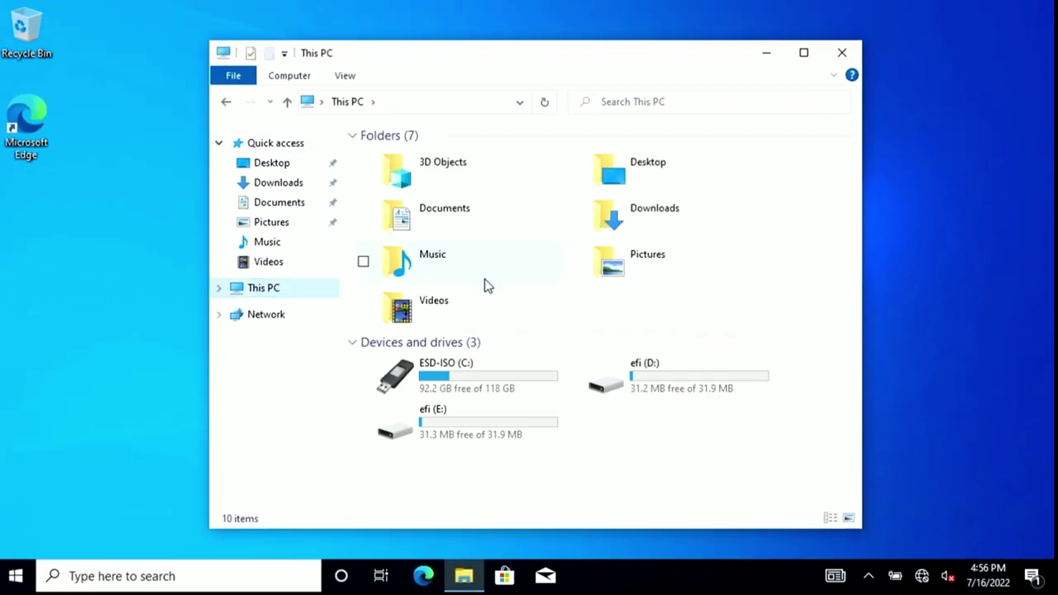
double_click(524, 373)
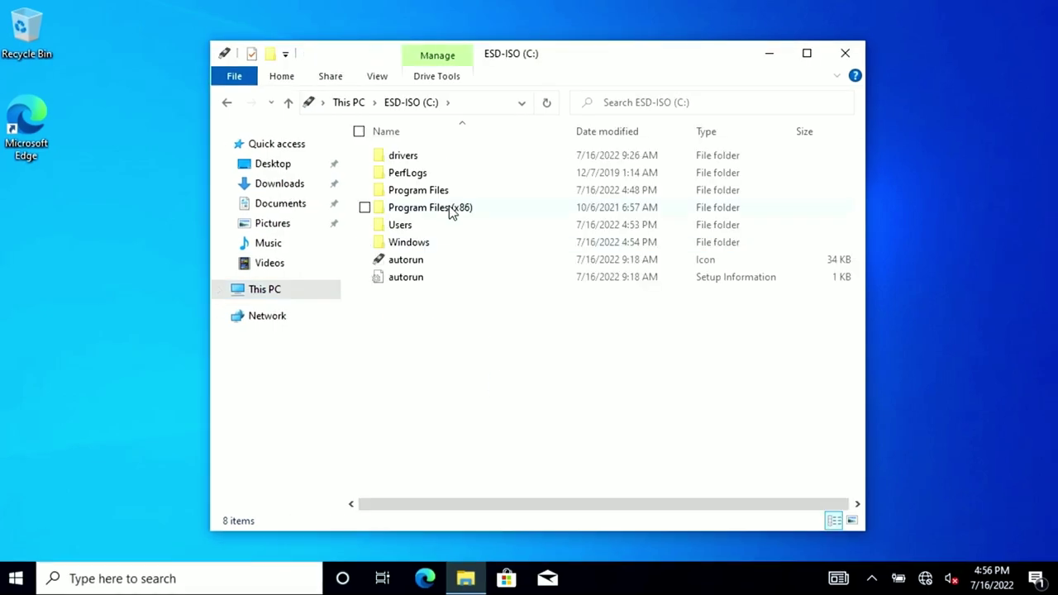
double_click(413, 157)
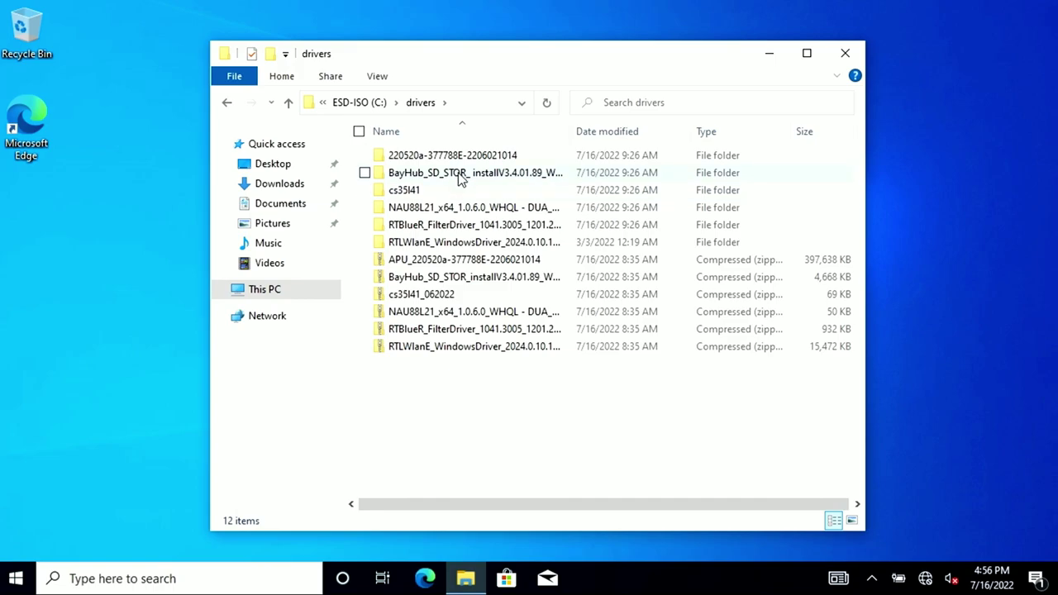
left_click(806, 53)
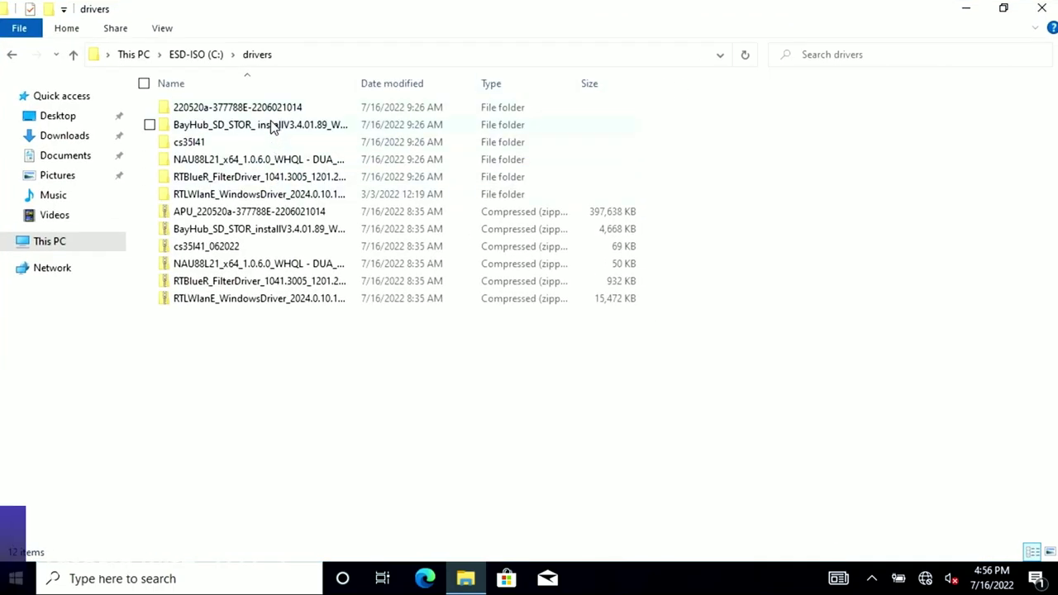
double_click(275, 194)
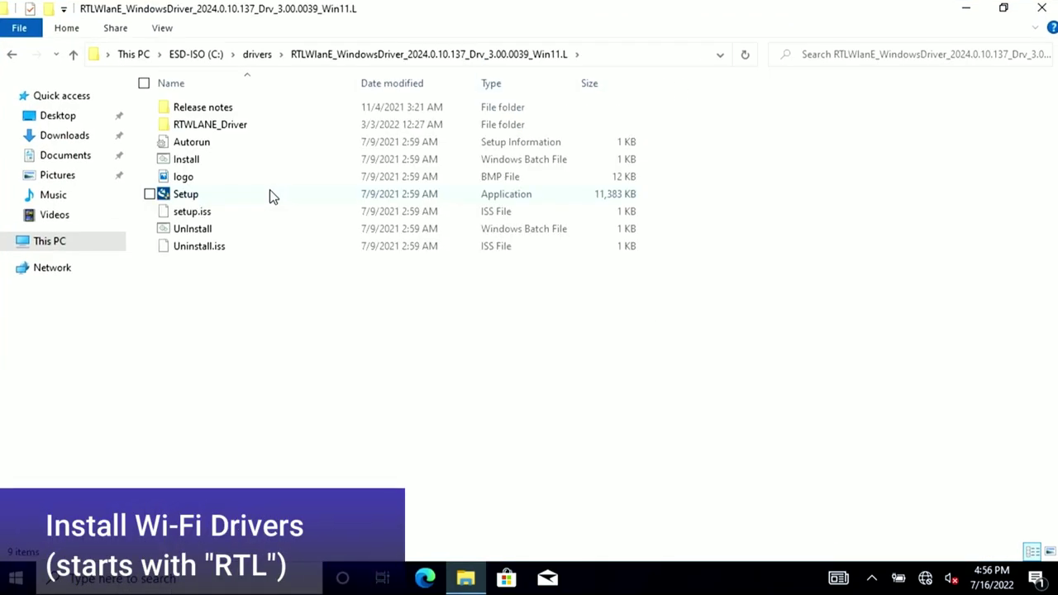
double_click(230, 192)
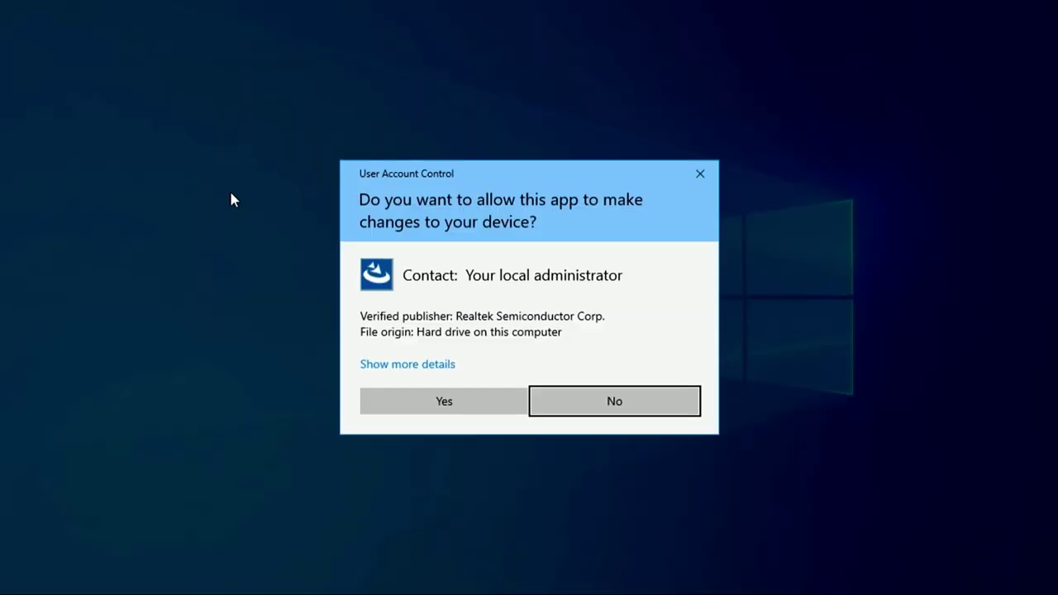
left_click(475, 402)
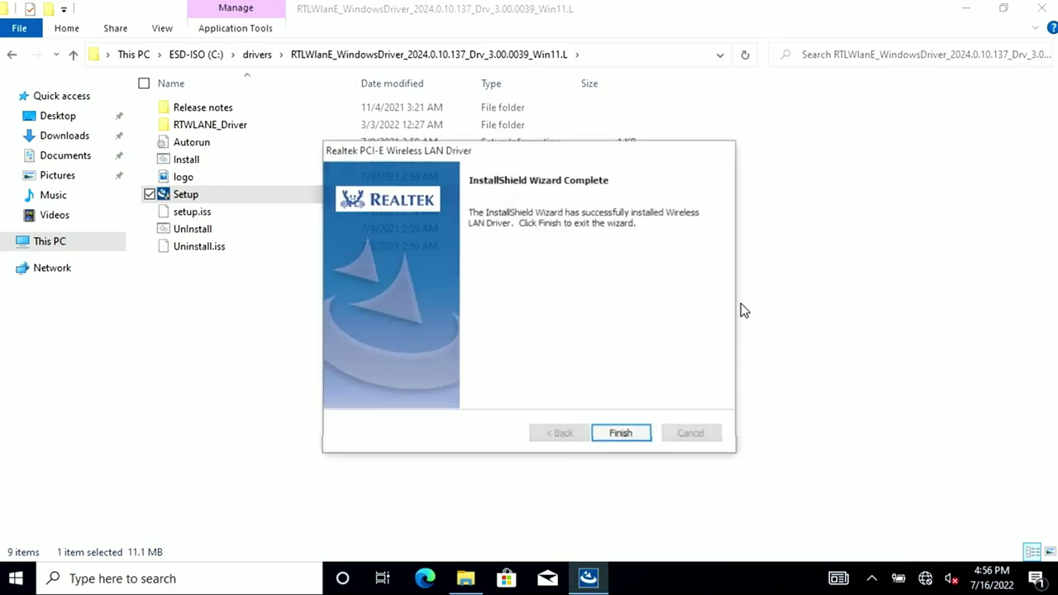
Step: Finish the Realtek driver wizard and join the secured Wi-Fi network by entering its security key
left_click(623, 435)
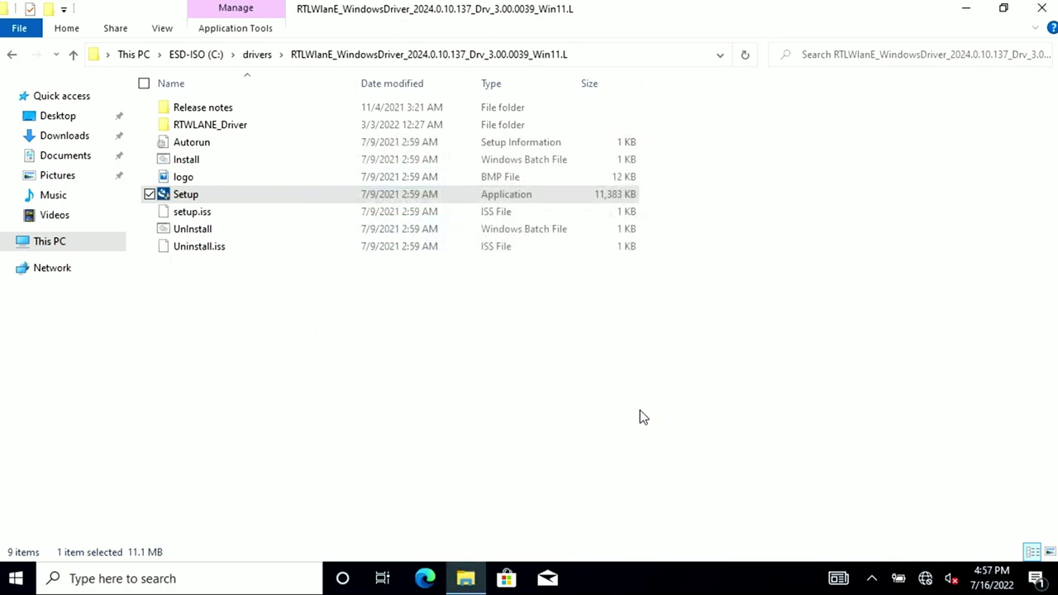
left_click(925, 580)
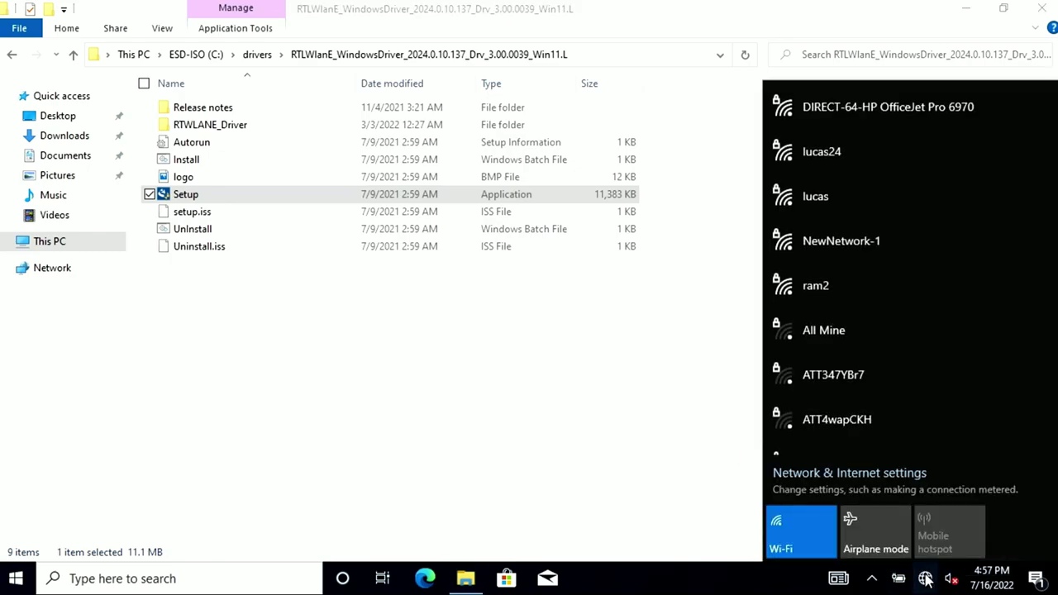
left_click(858, 192)
left_click(951, 274)
type("•••••••••")
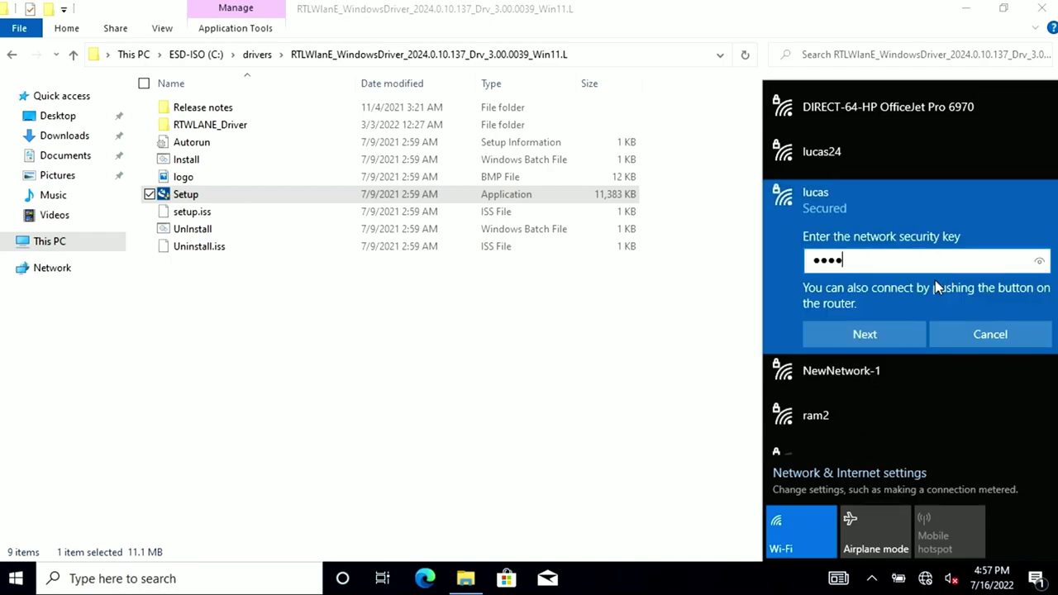
left_click(843, 333)
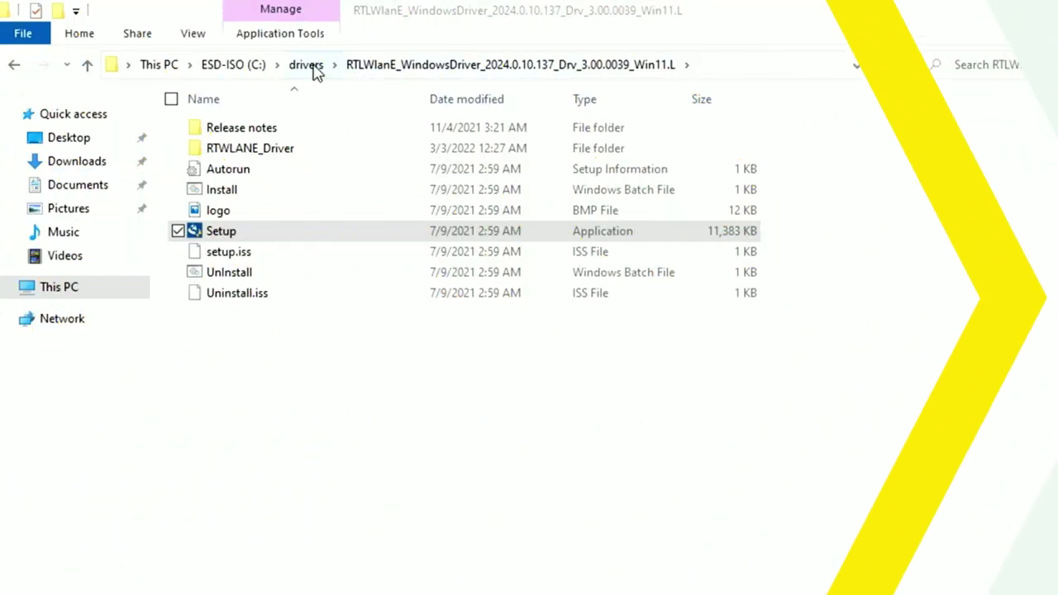
left_click(312, 66)
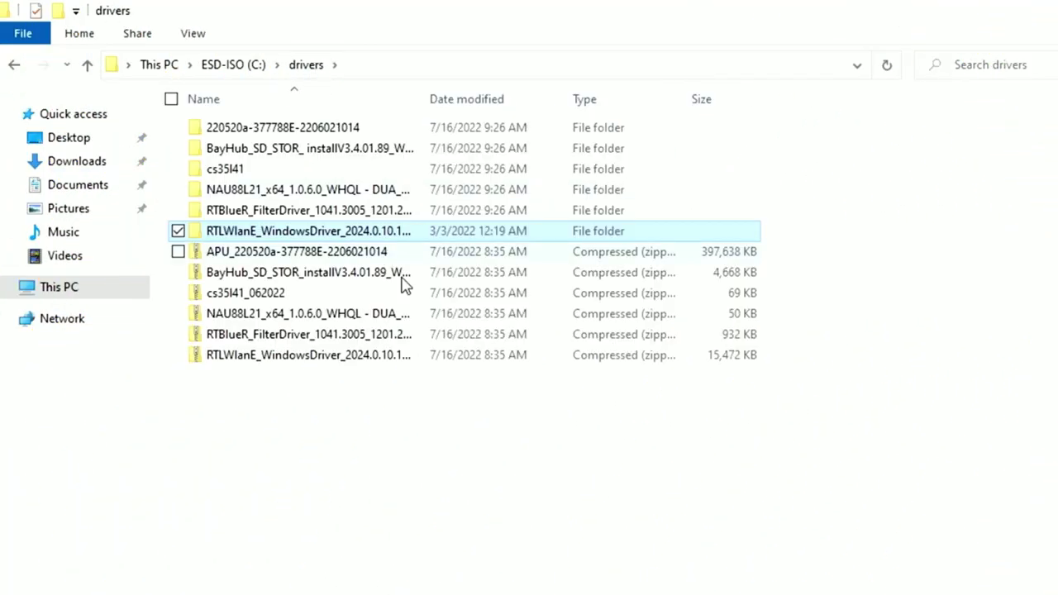
Step: Open the RTBlueR_FilterDriver folder and run InstallDriver, approving the UAC prompt
double_click(339, 213)
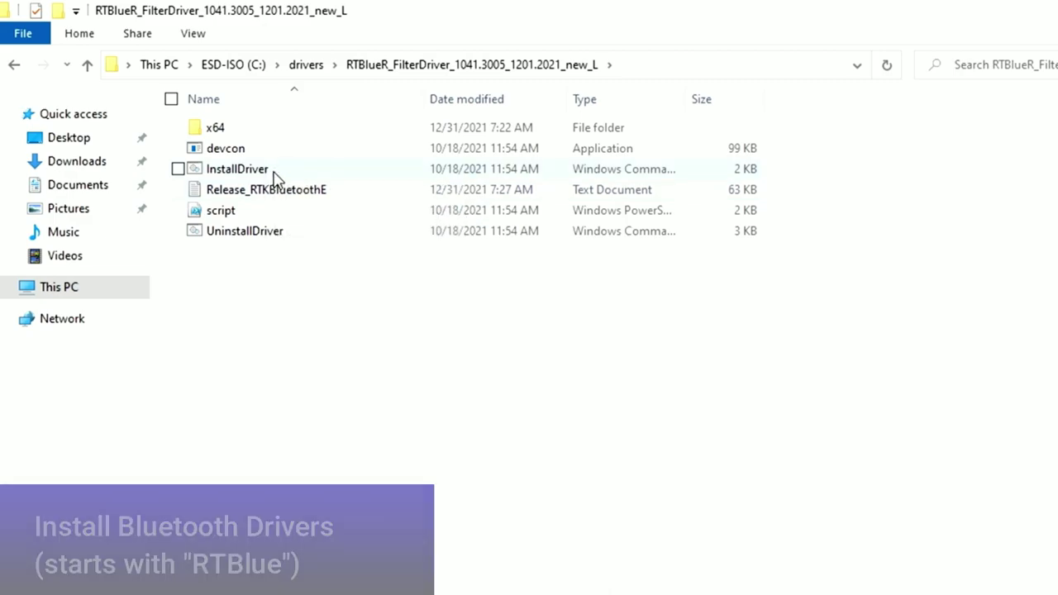
double_click(268, 174)
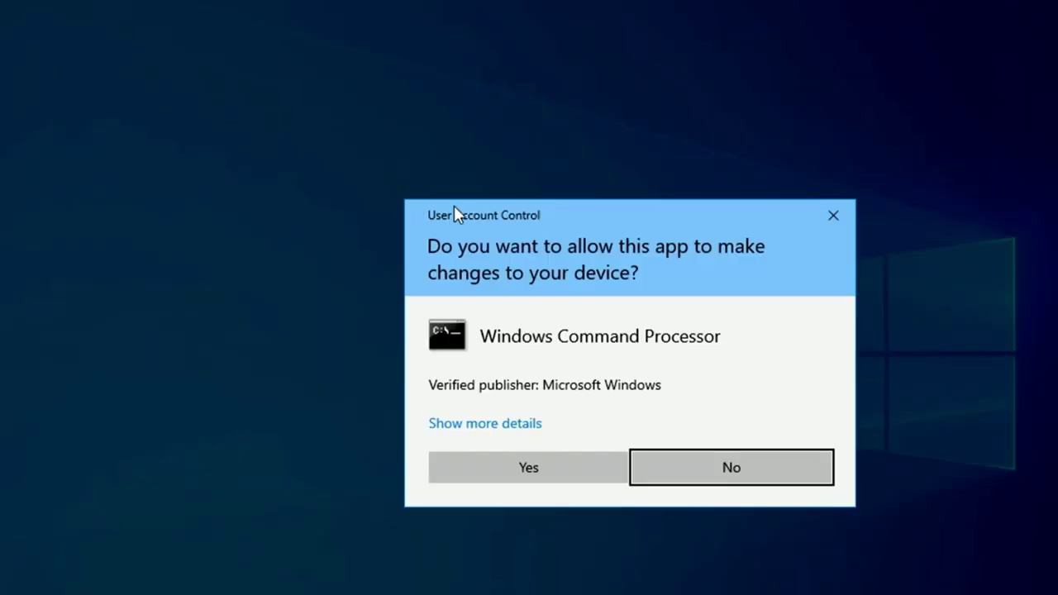
left_click(567, 463)
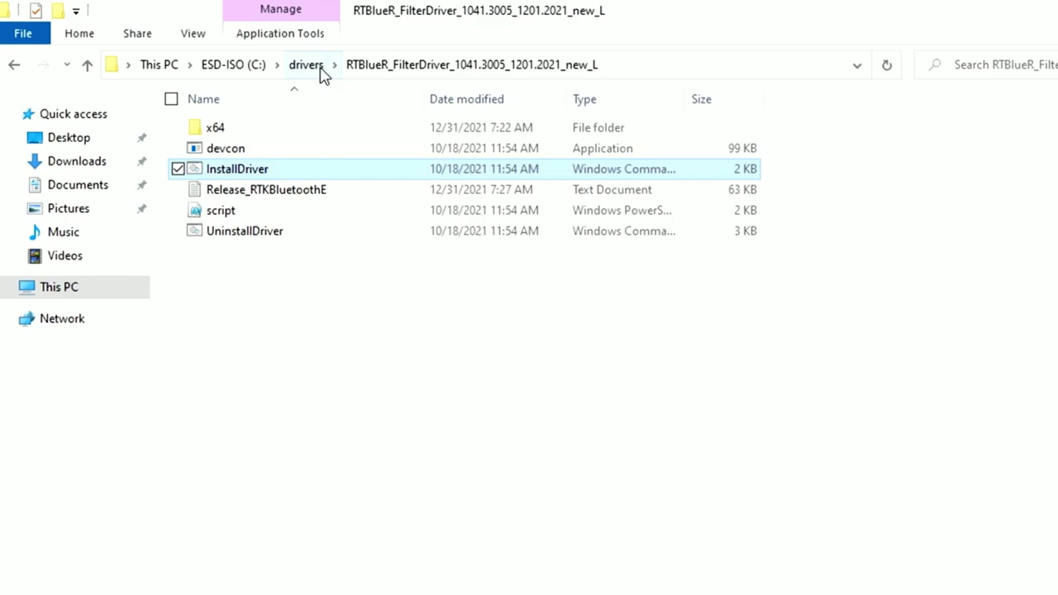
left_click(307, 65)
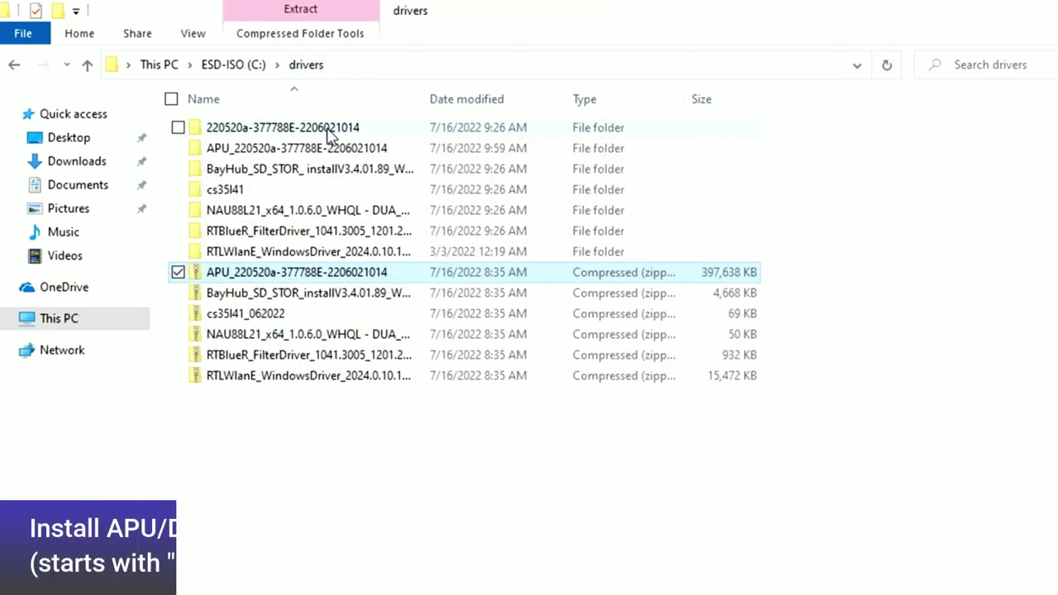
left_click(329, 130)
double_click(329, 131)
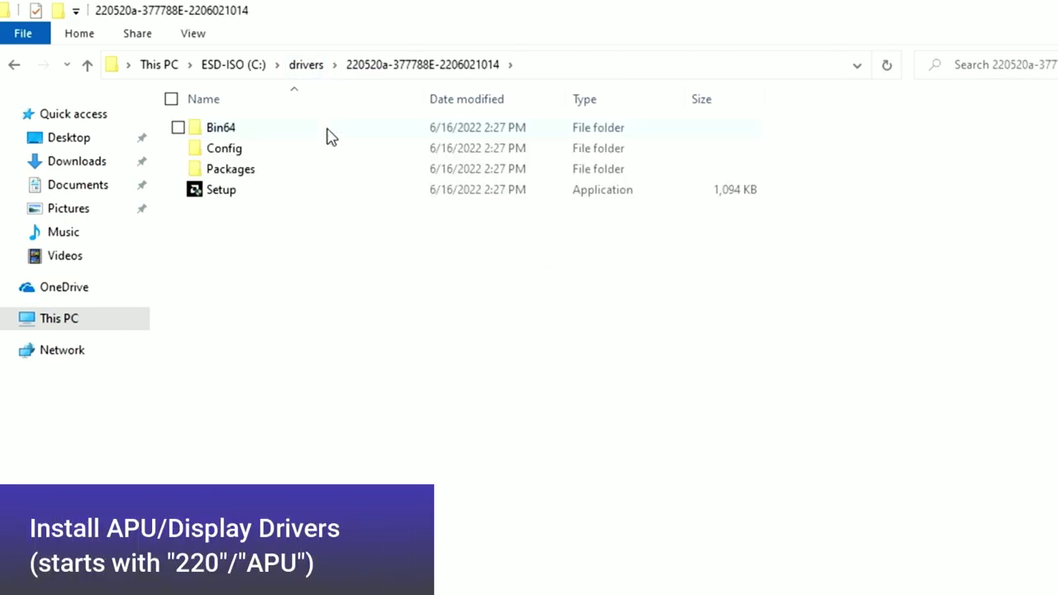
double_click(229, 195)
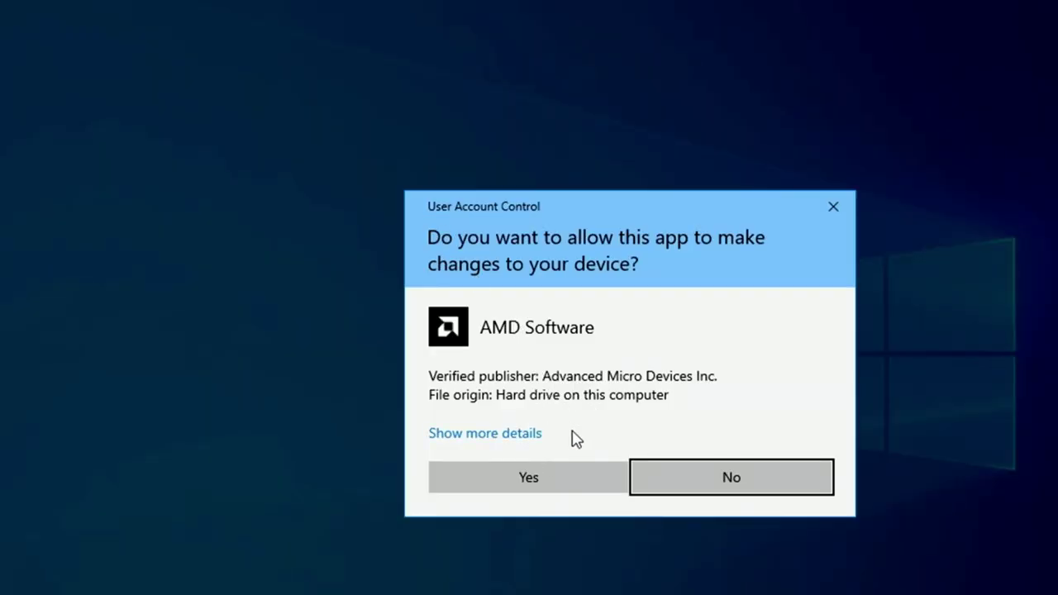
left_click(545, 479)
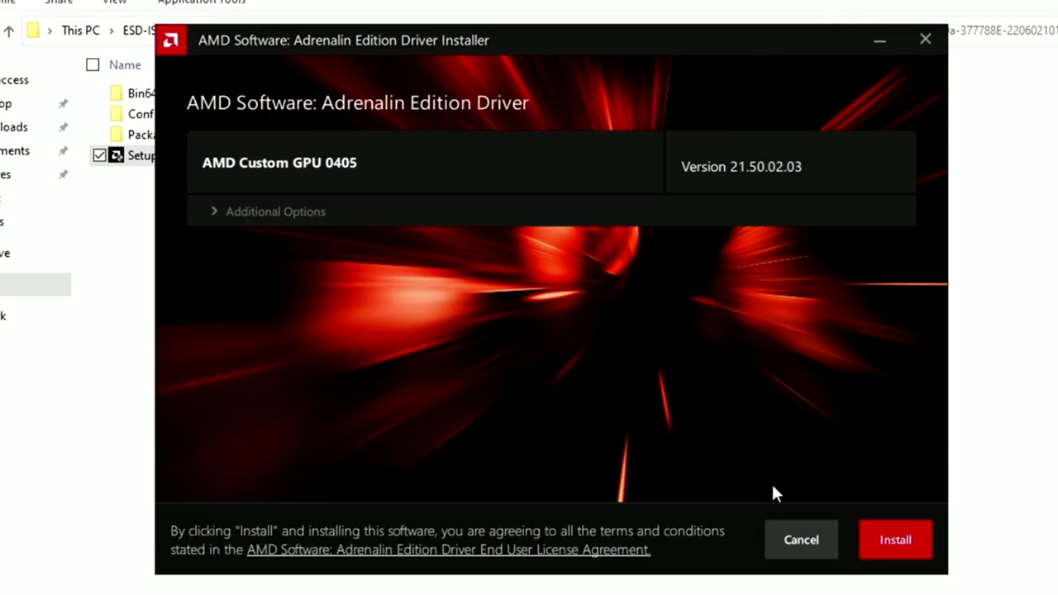
left_click(881, 540)
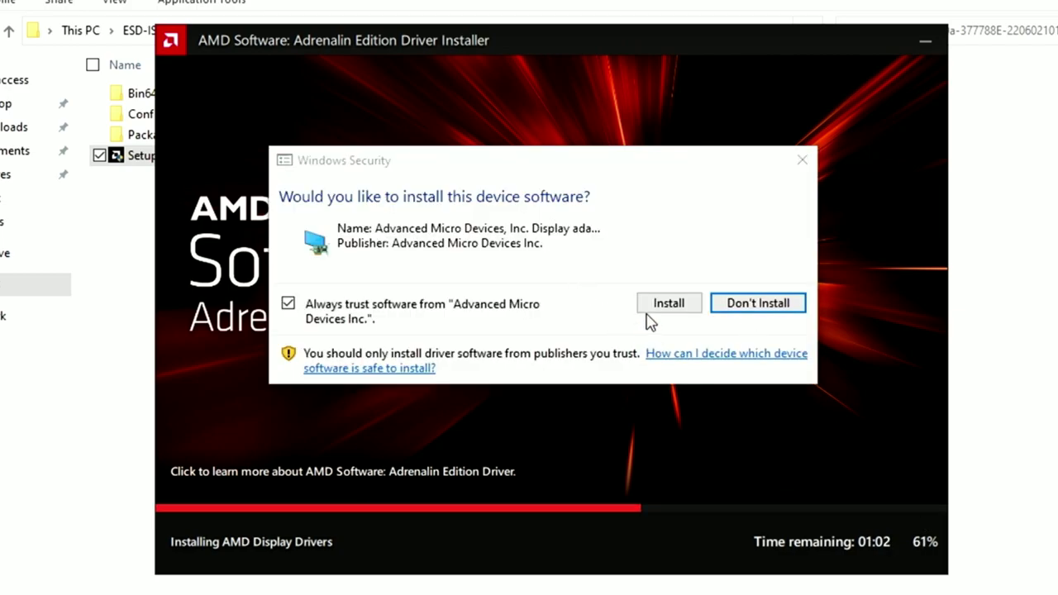
left_click(661, 304)
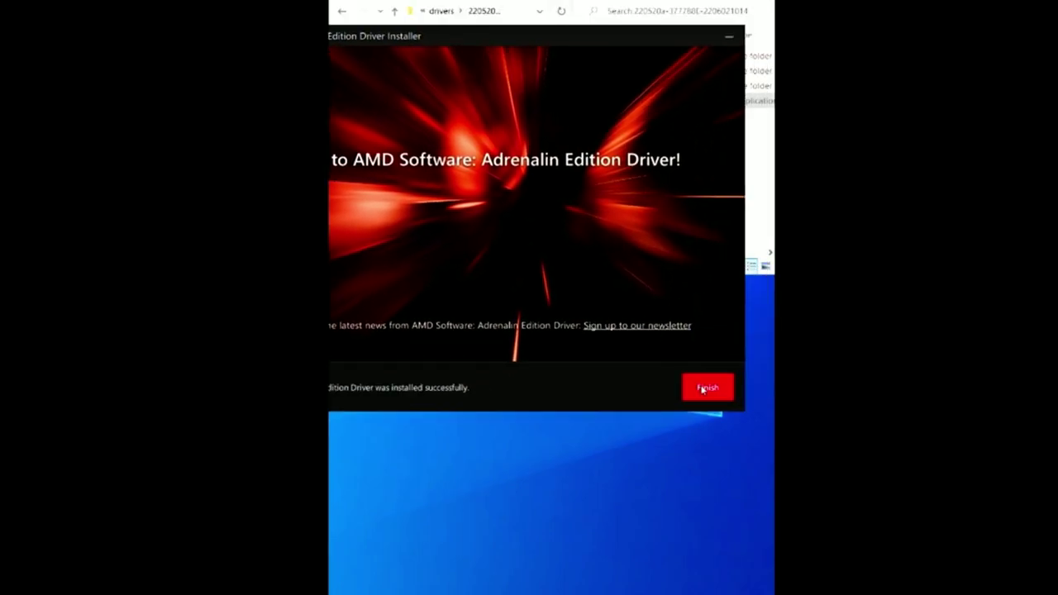
left_click(704, 388)
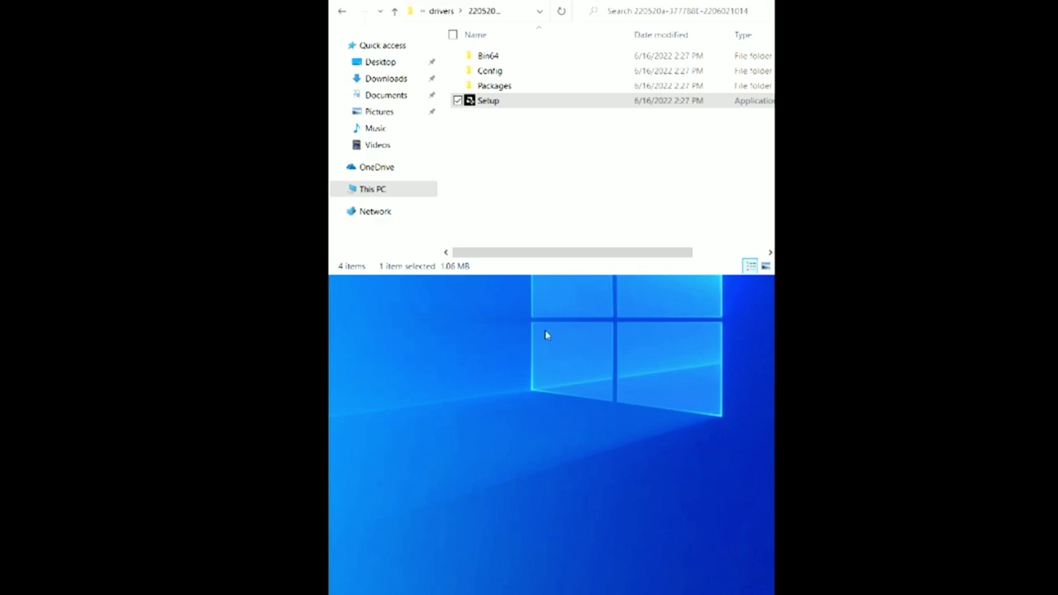
Step: In Display settings, set orientation to Landscape, keep the changes, and set scaling to 100%
right_click(545, 335)
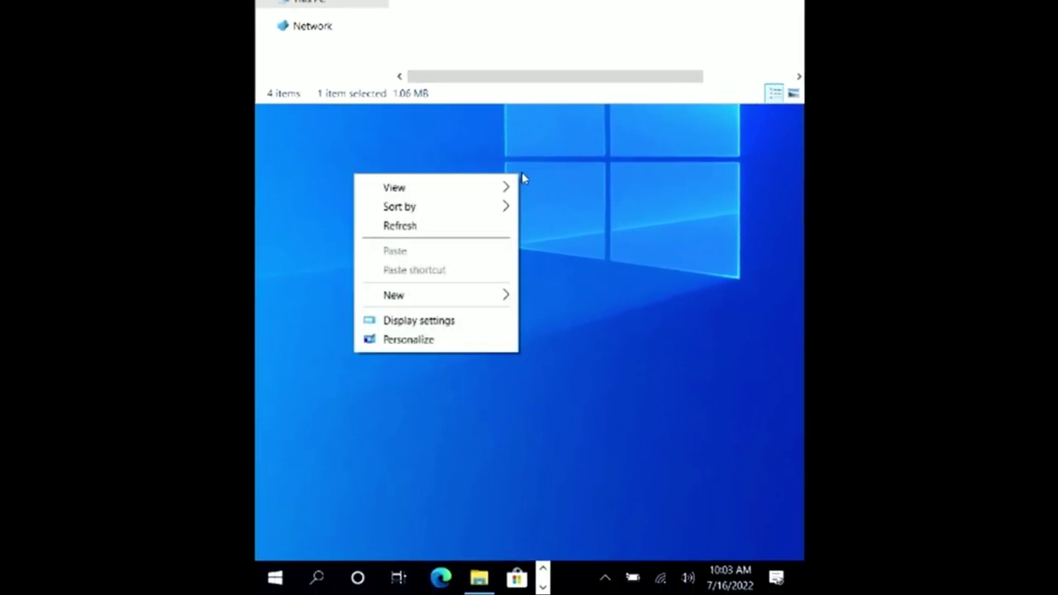
left_click(463, 321)
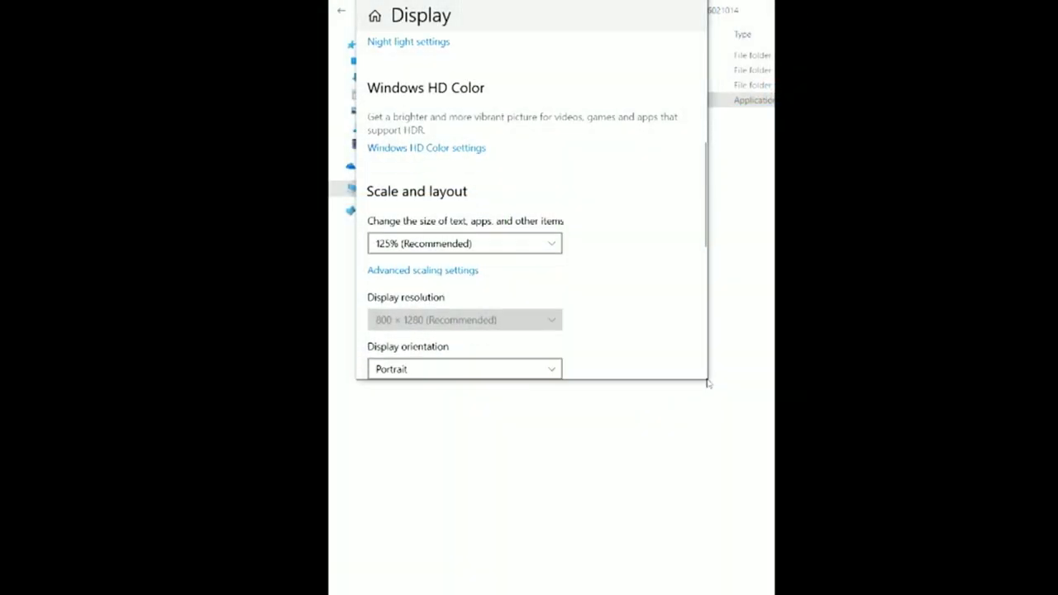
left_click_drag(708, 383, 719, 575)
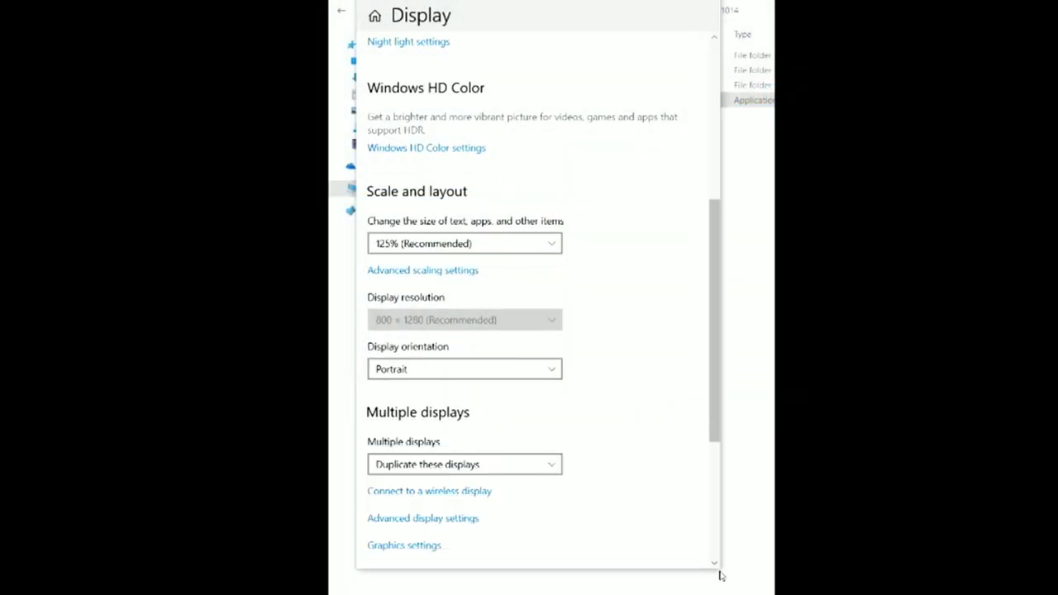
left_click(506, 372)
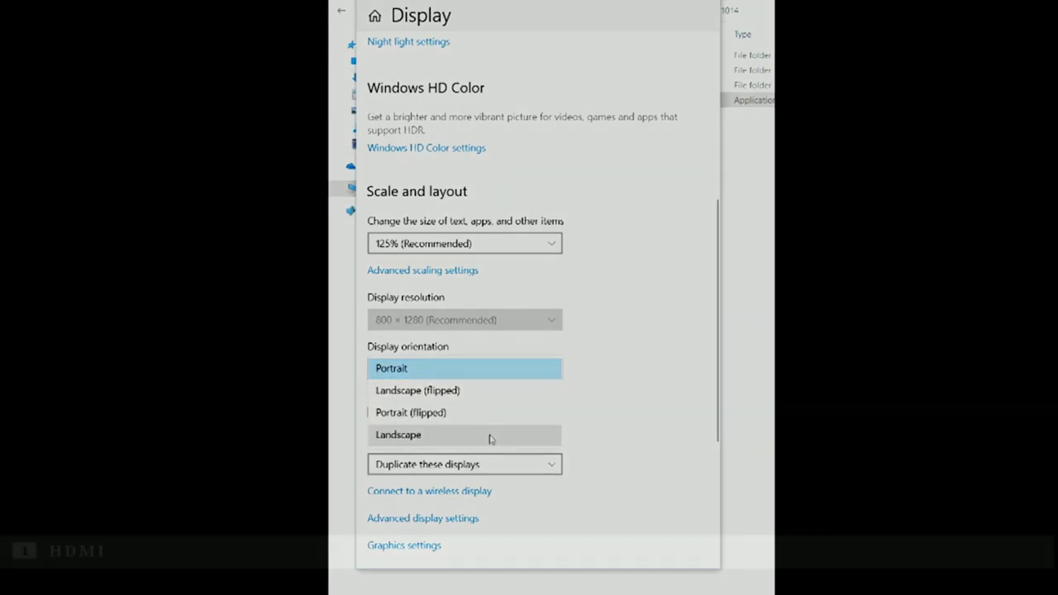
left_click(488, 435)
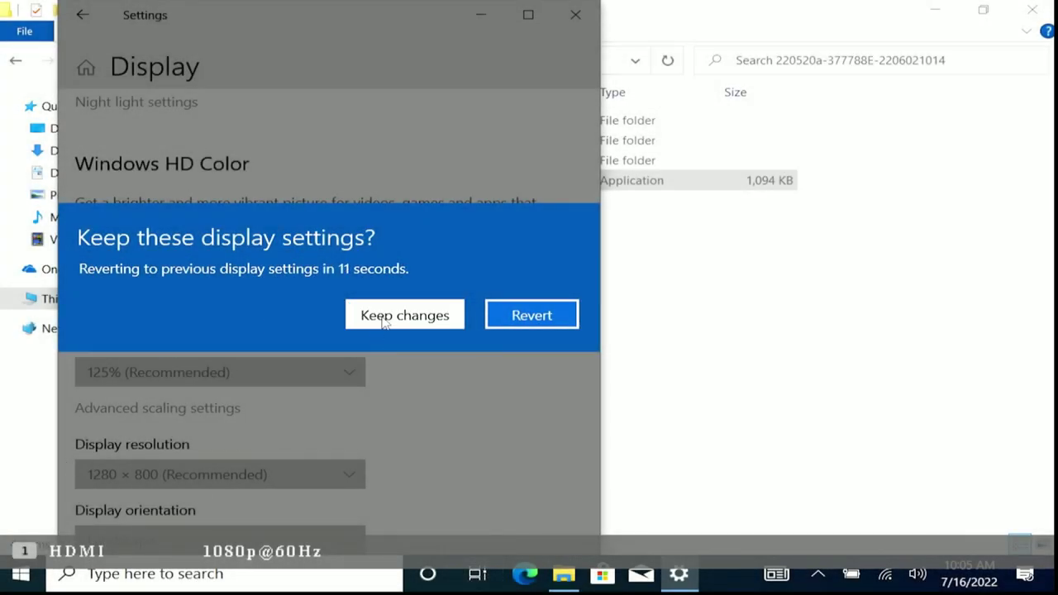
left_click(368, 315)
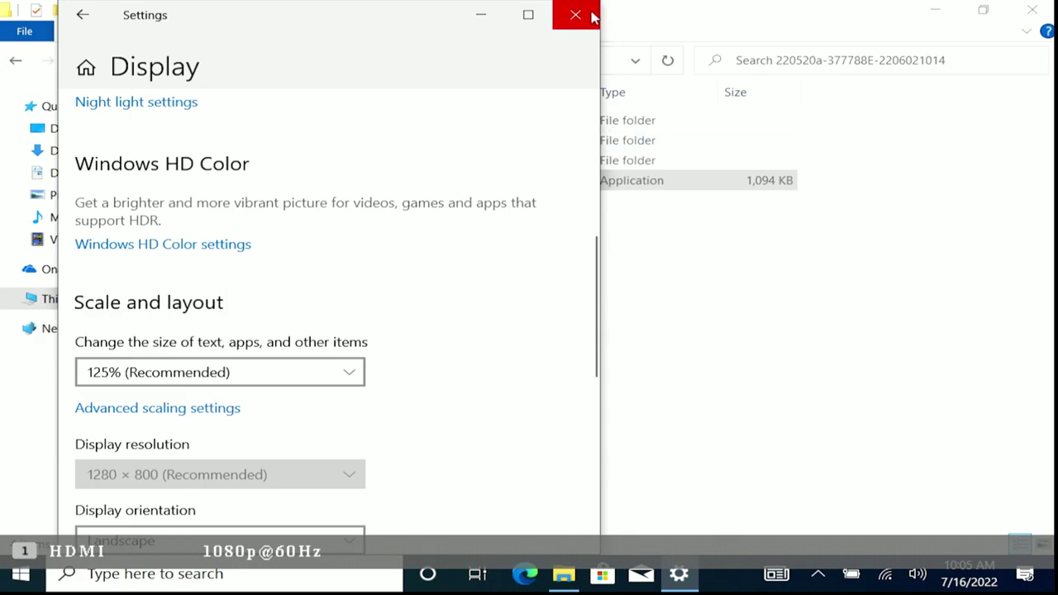
left_click(350, 373)
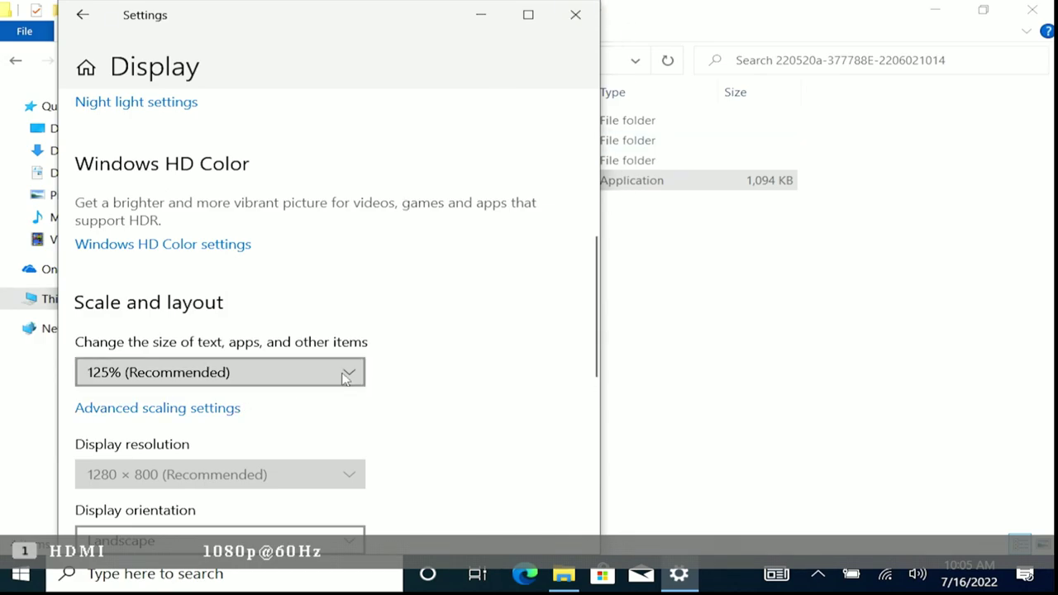
left_click(332, 350)
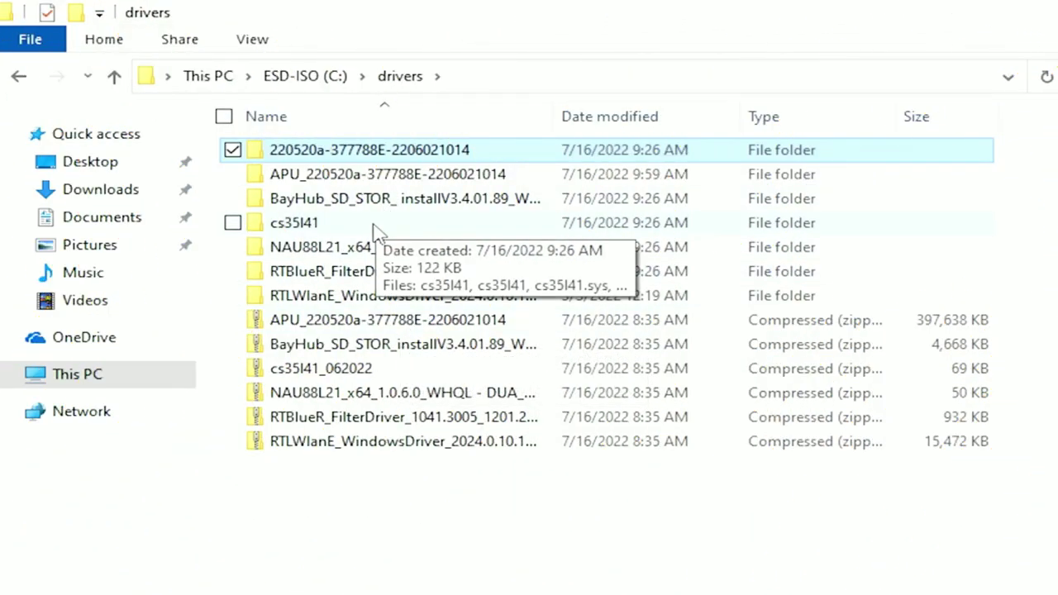
Step: Show file name extensions and install the CS35L41 audio driver from cs35l41.inf
double_click(374, 223)
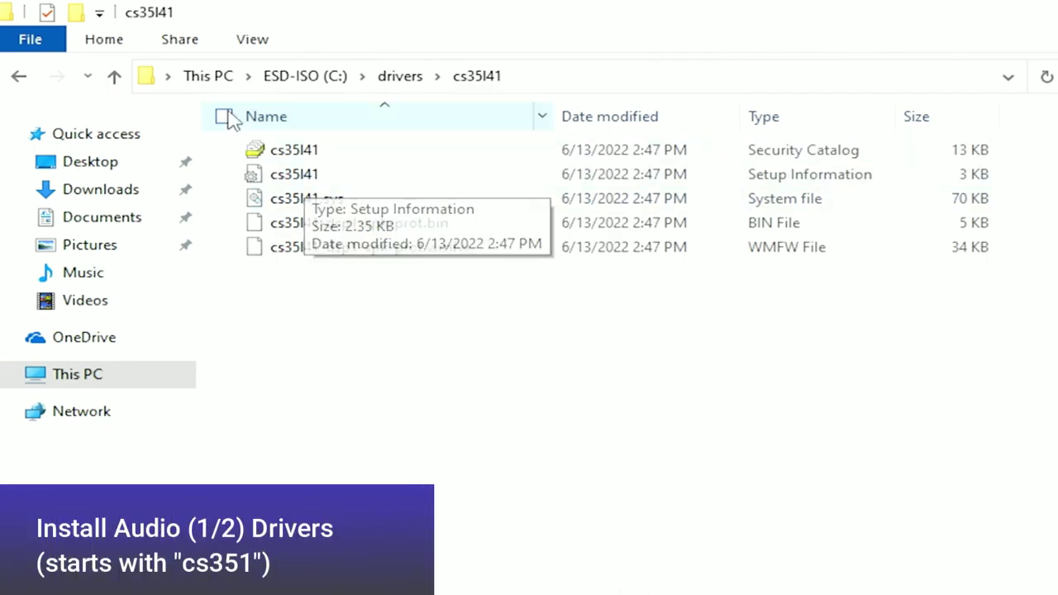
left_click(253, 42)
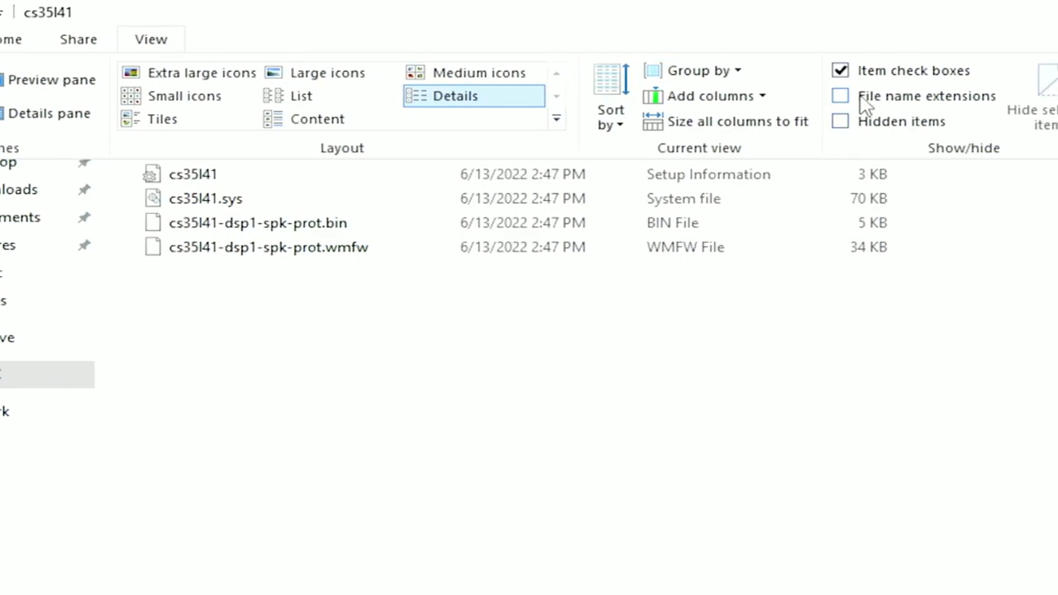
left_click(846, 96)
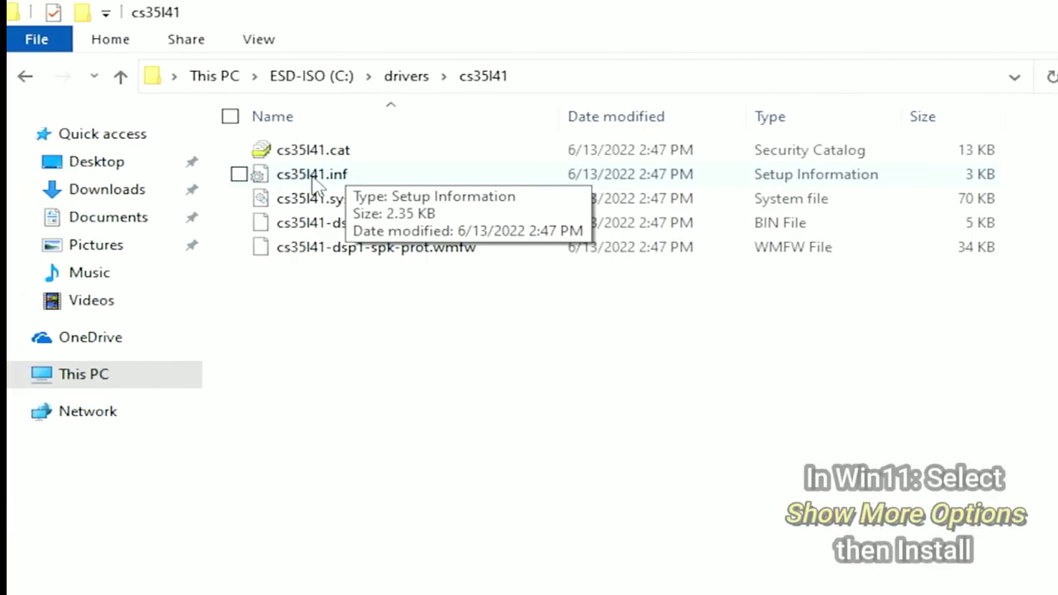
right_click(317, 185)
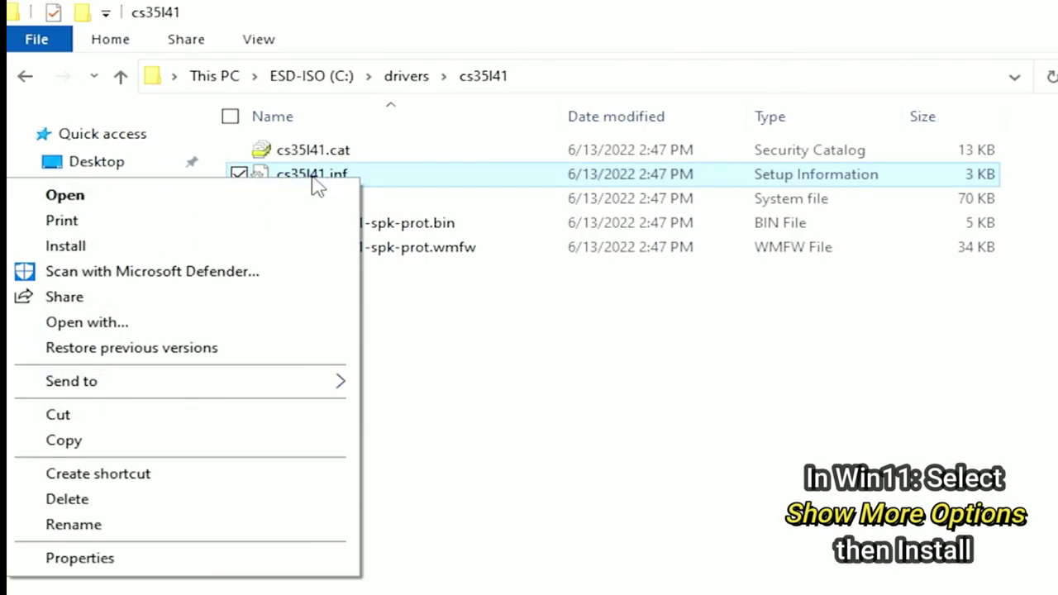
left_click(291, 242)
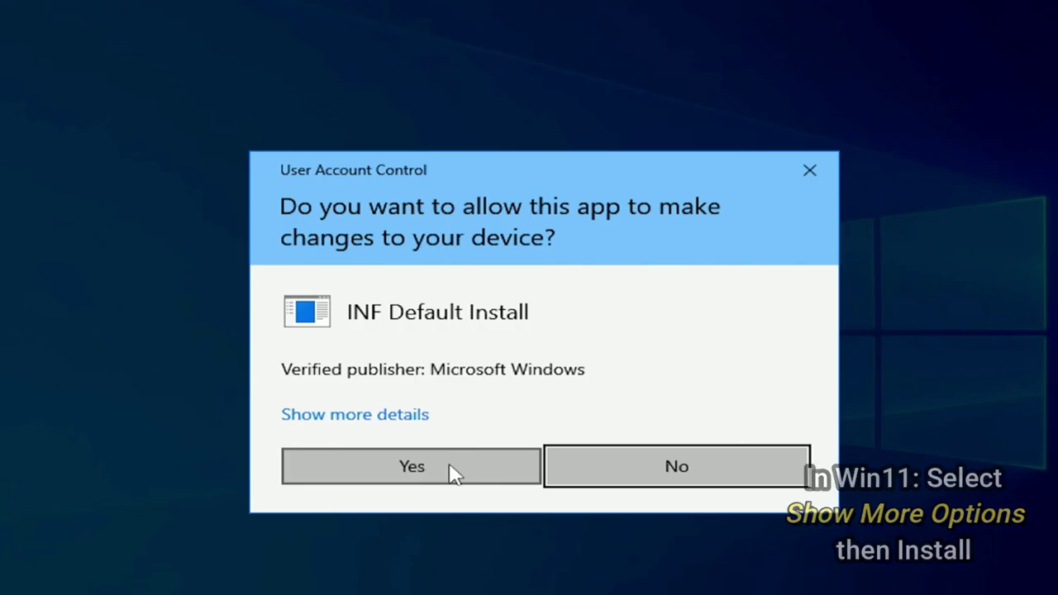
left_click(455, 473)
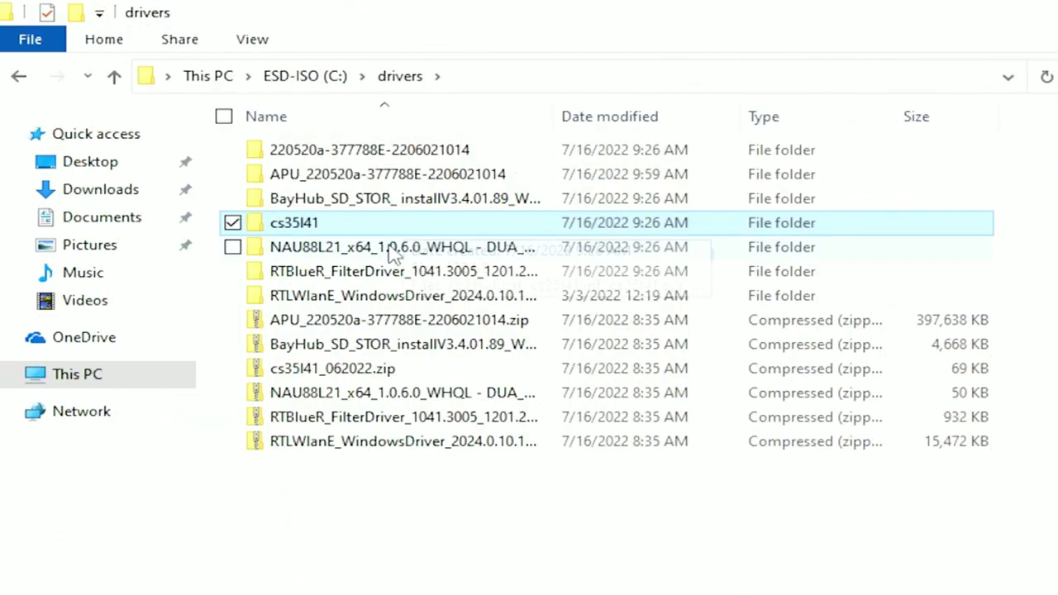
Step: Install the NAU88L21 audio driver from NAU88L21.inf and dismiss the success message
double_click(392, 249)
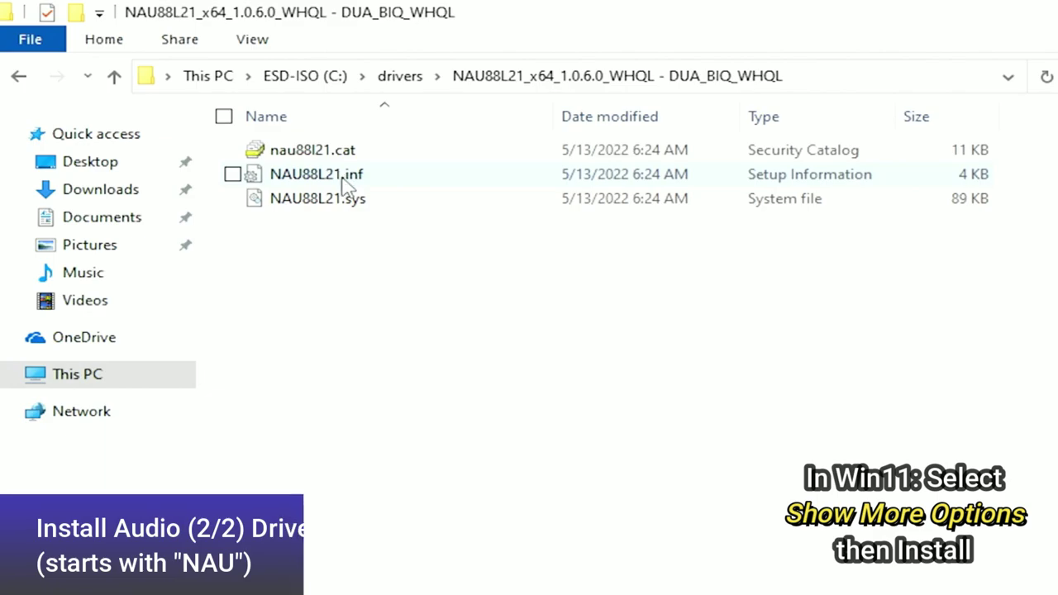
right_click(344, 180)
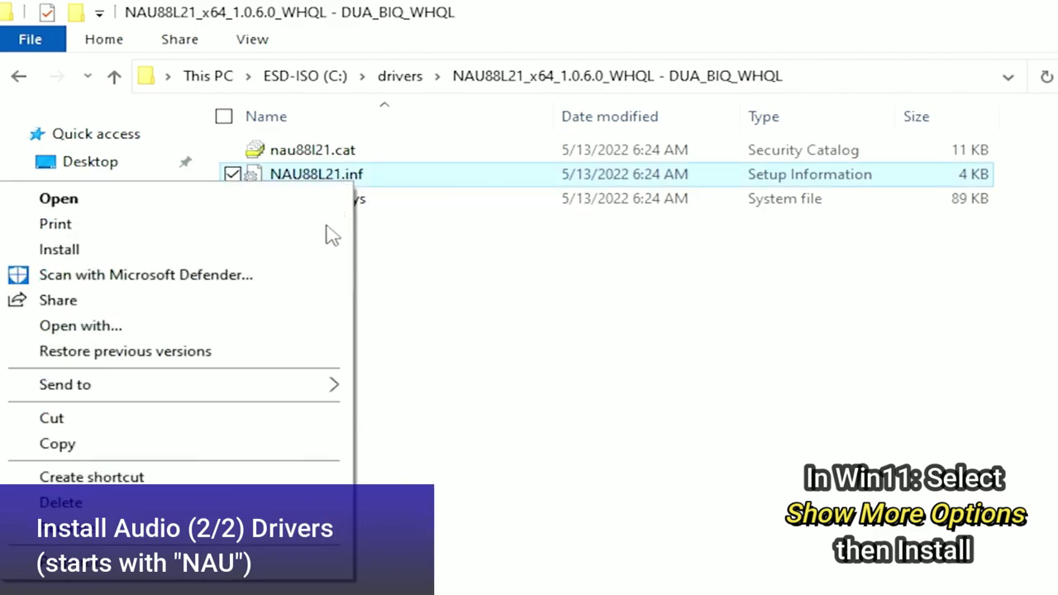
left_click(297, 247)
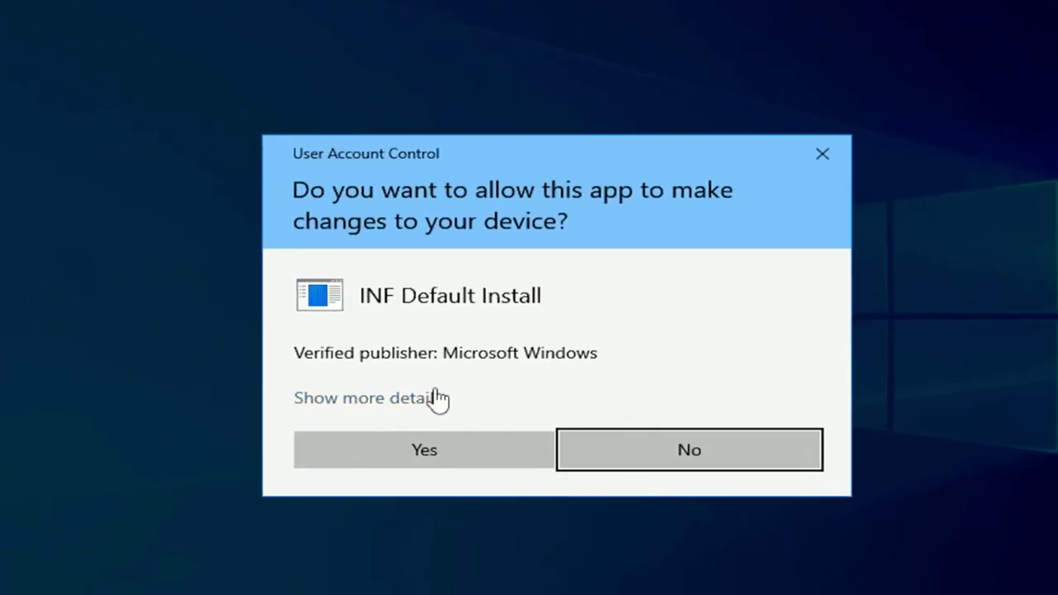
left_click(541, 464)
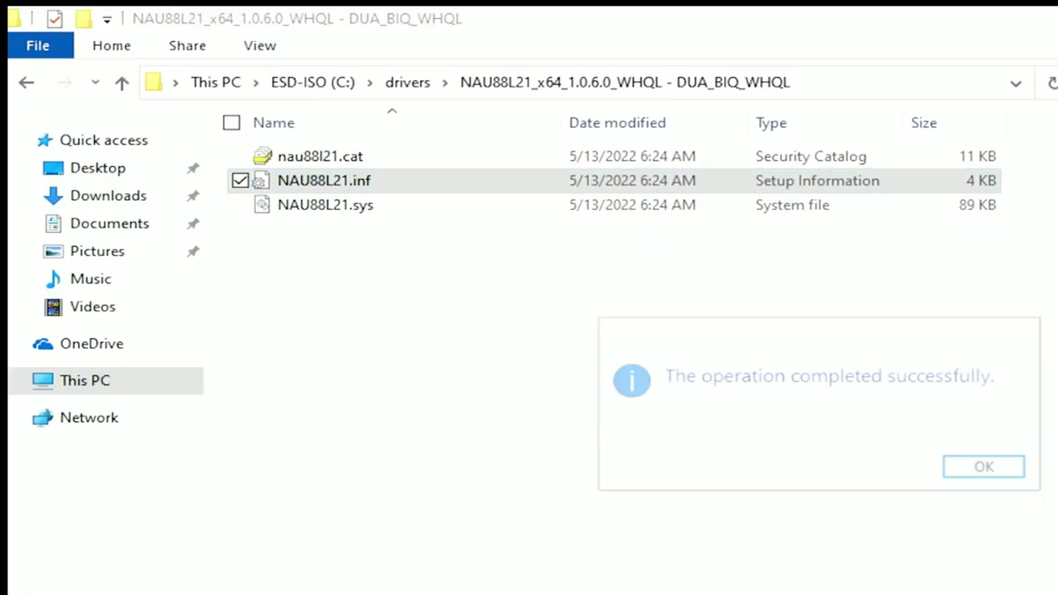
left_click(983, 485)
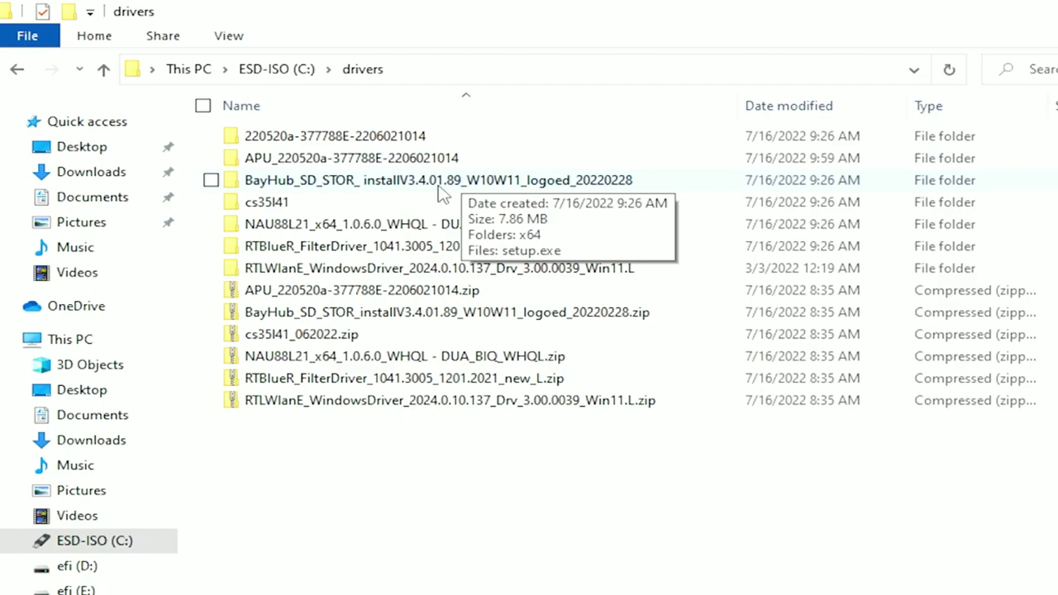
Step: Run BayHub setup.exe to install the BayHubTech Flash Memory Card driver, choosing 'Yes, restart now'
double_click(441, 188)
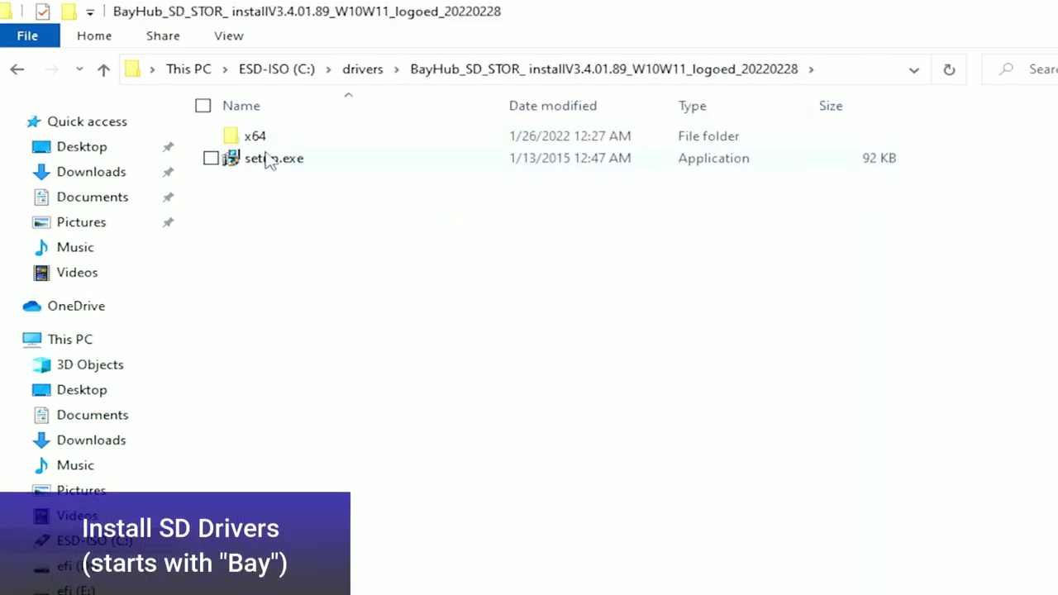
double_click(266, 159)
left_click(589, 456)
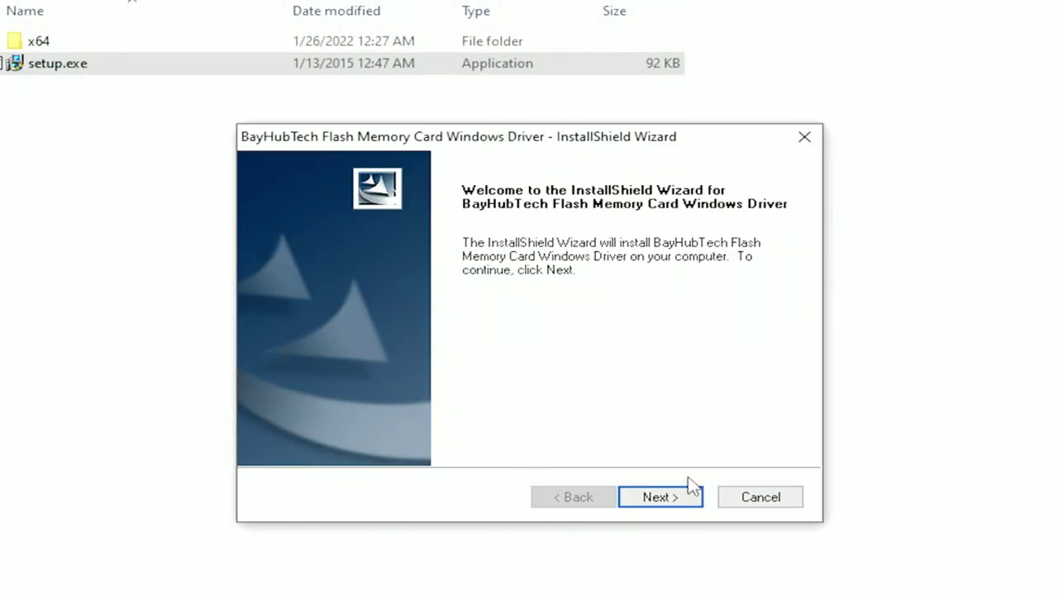
left_click(666, 508)
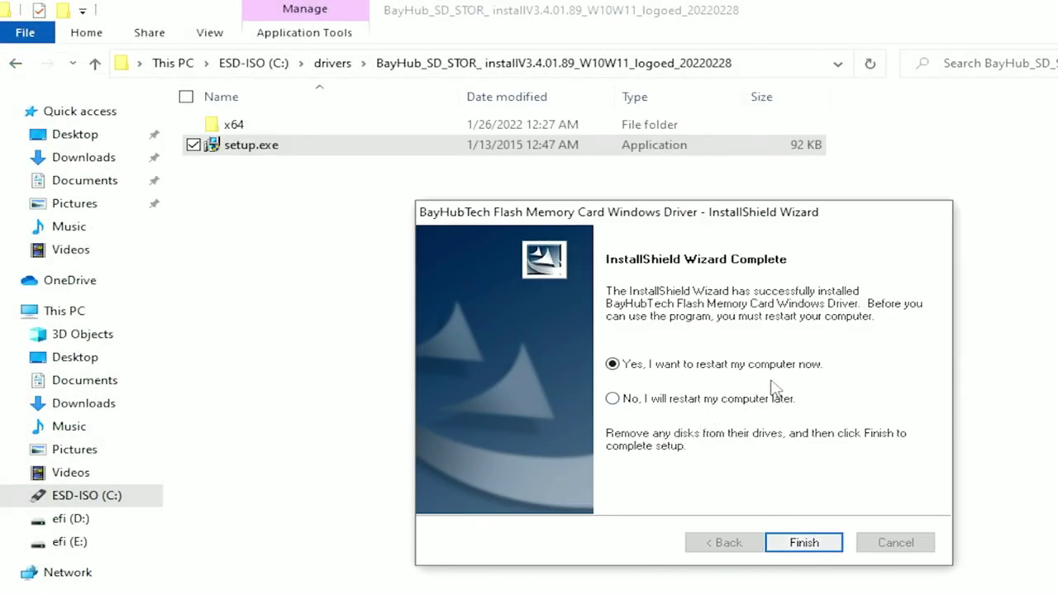
left_click(790, 545)
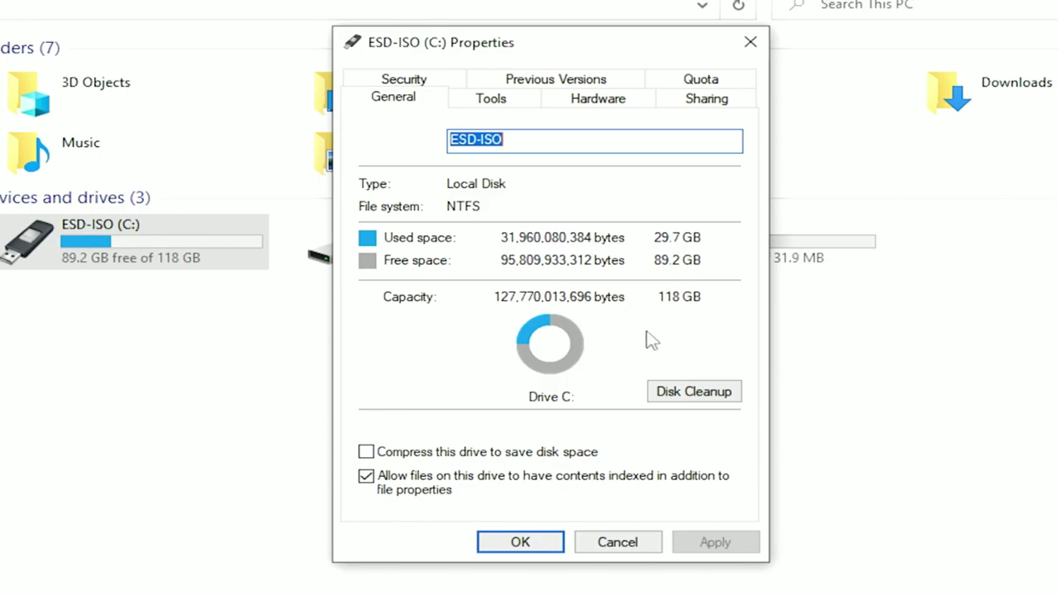
Step: Close the ESD-ISO (C:) Properties dialog showing 89.2 GB free of 118 GB
left_click(549, 549)
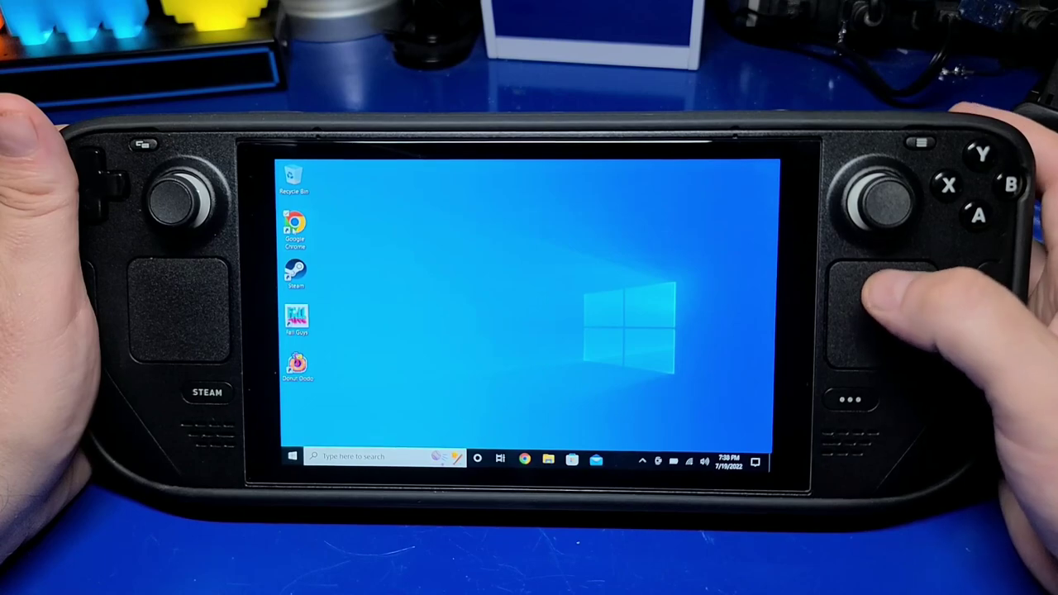
Step: Launch and minimize Chrome, then open the Devices > Typing page in Windows Settings
double_click(294, 224)
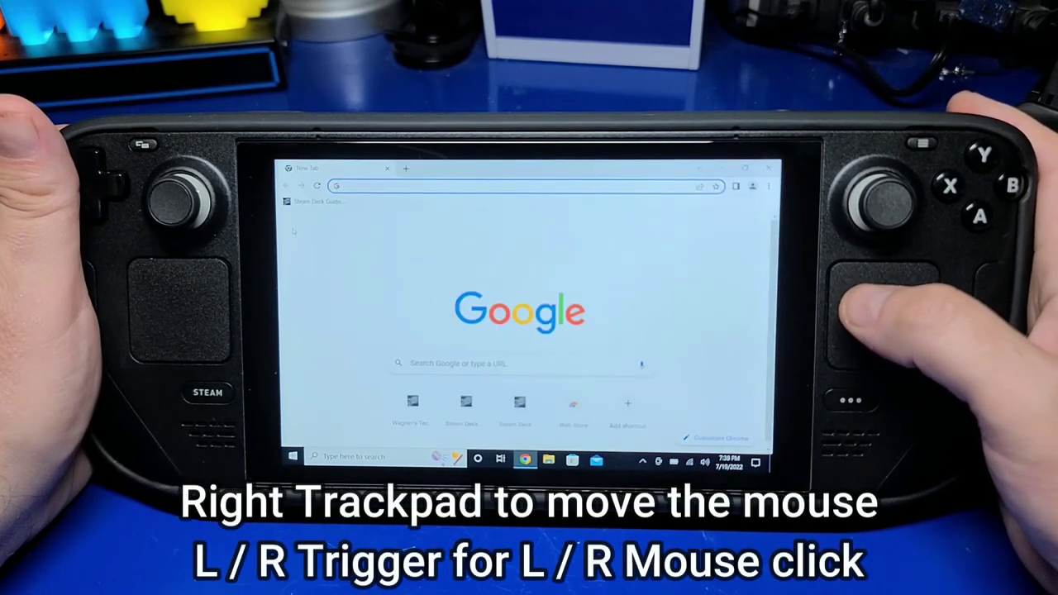
left_click(355, 186)
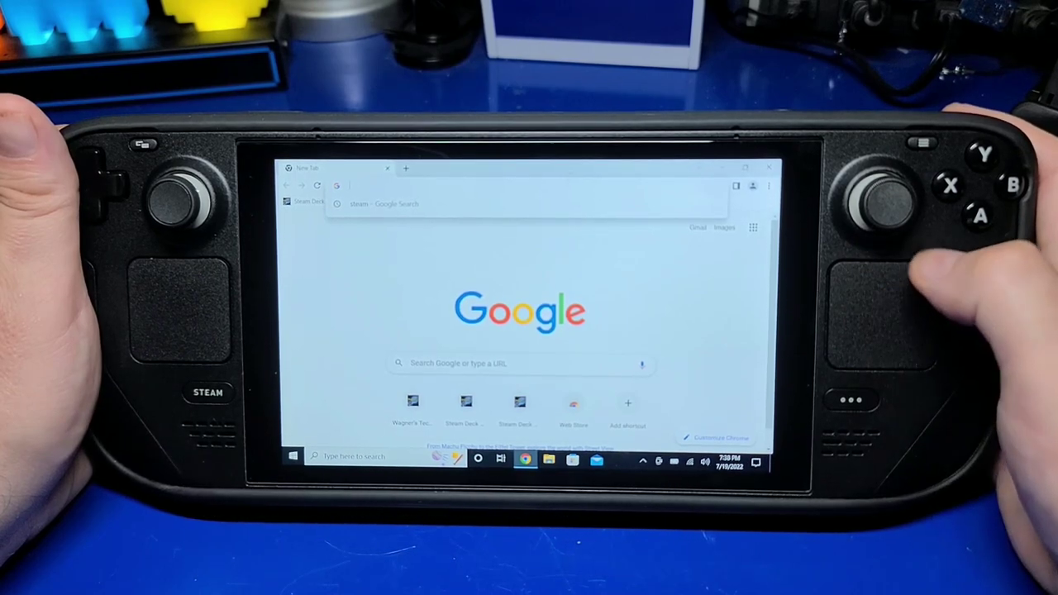
left_click(720, 169)
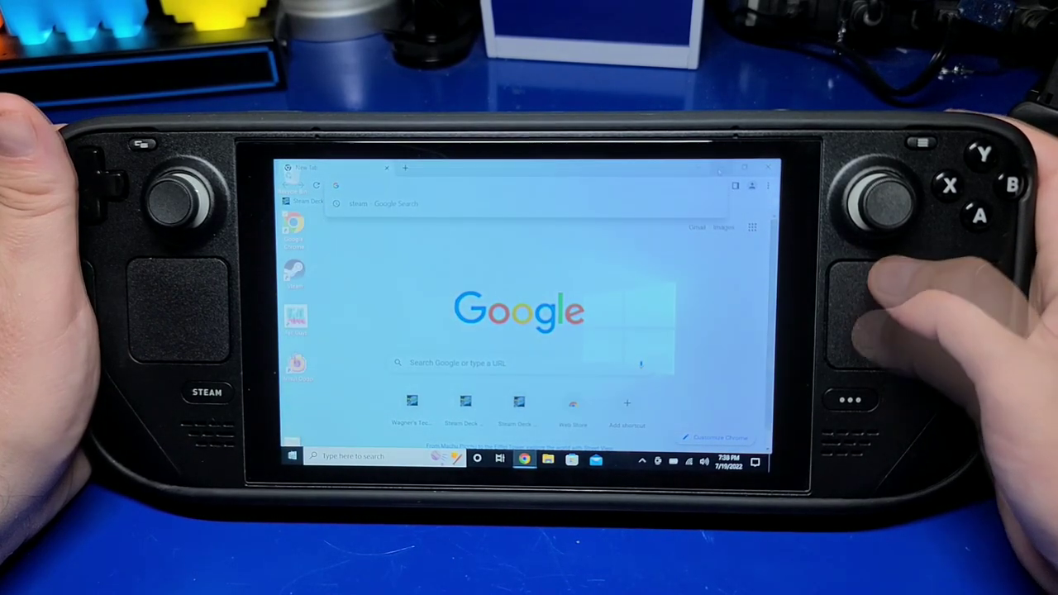
left_click(293, 455)
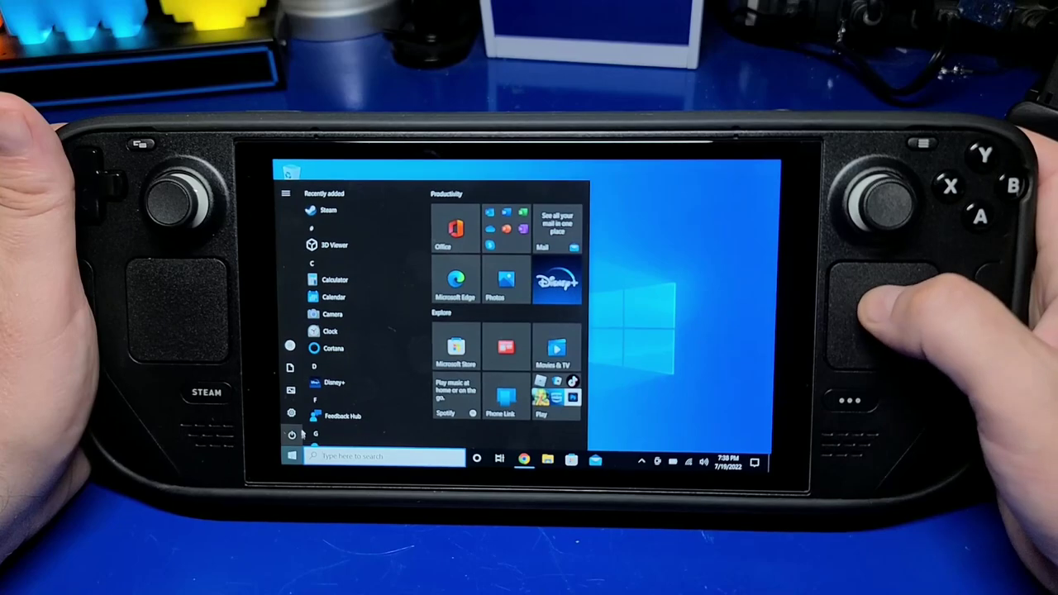
mouse_move(301, 417)
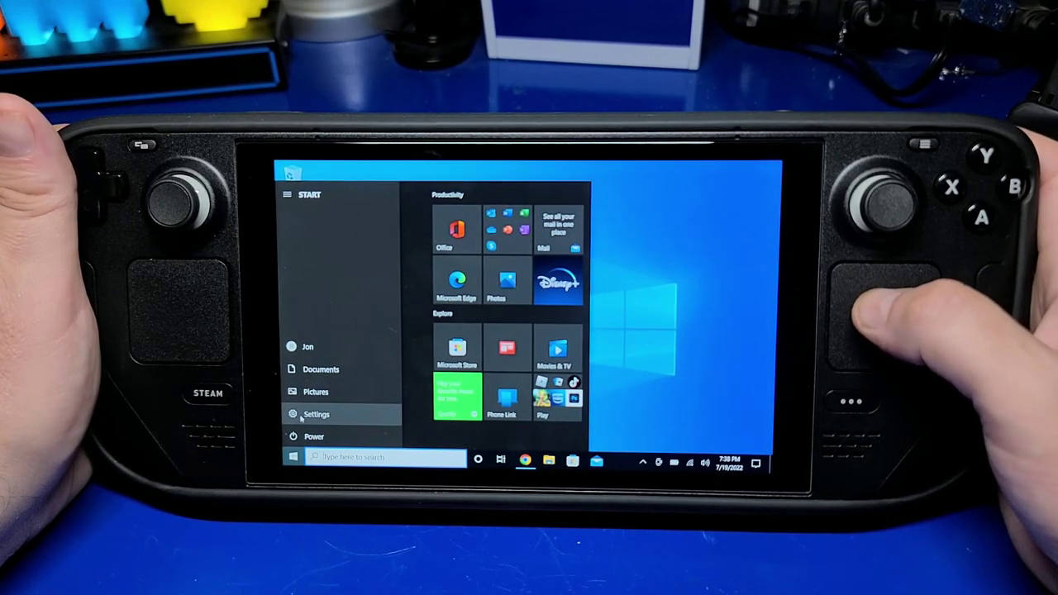
left_click(303, 416)
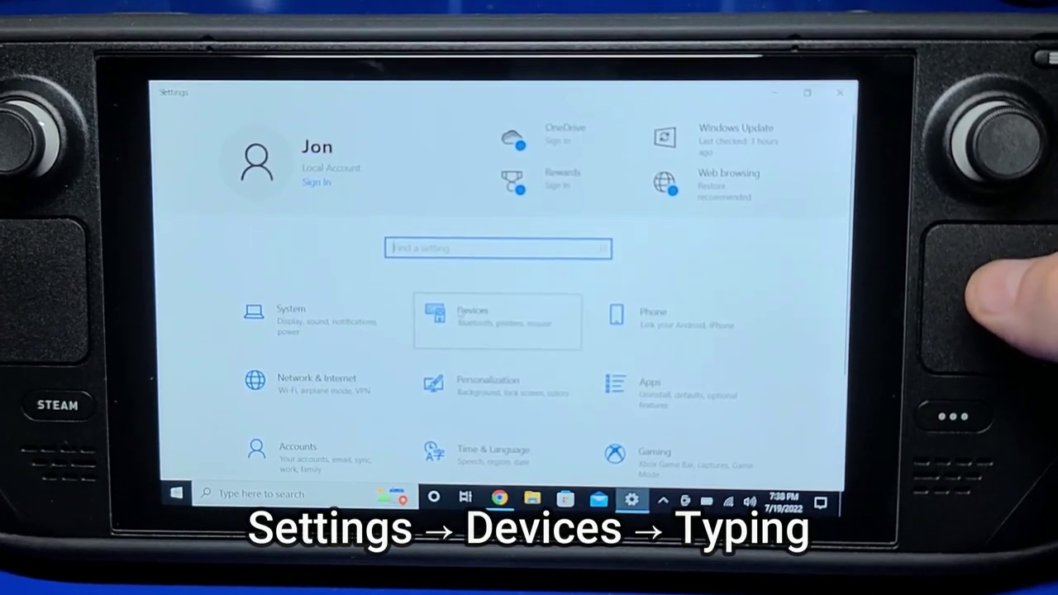
key("Return")
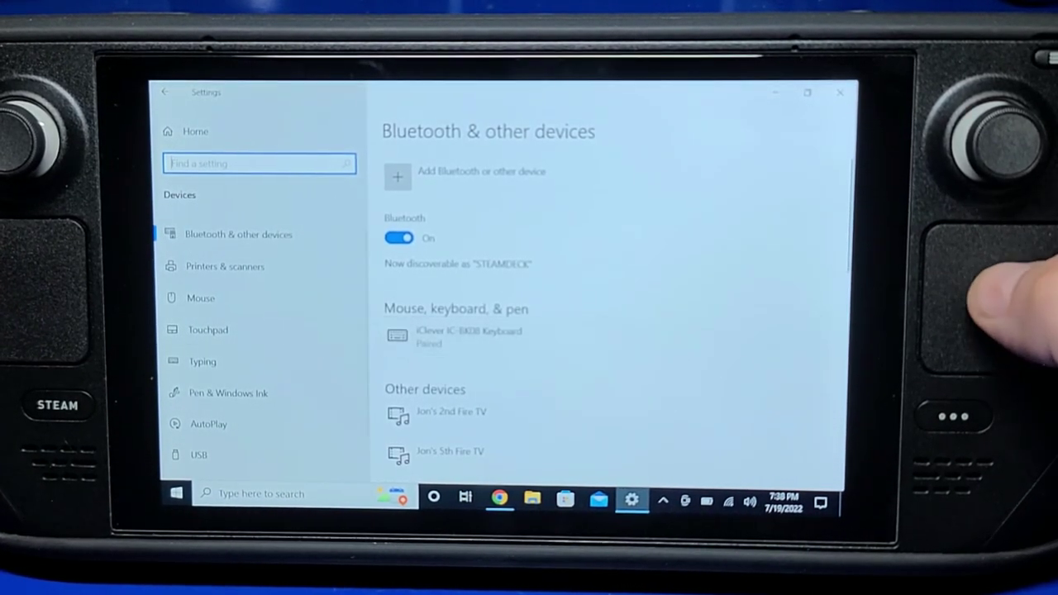
left_click(315, 357)
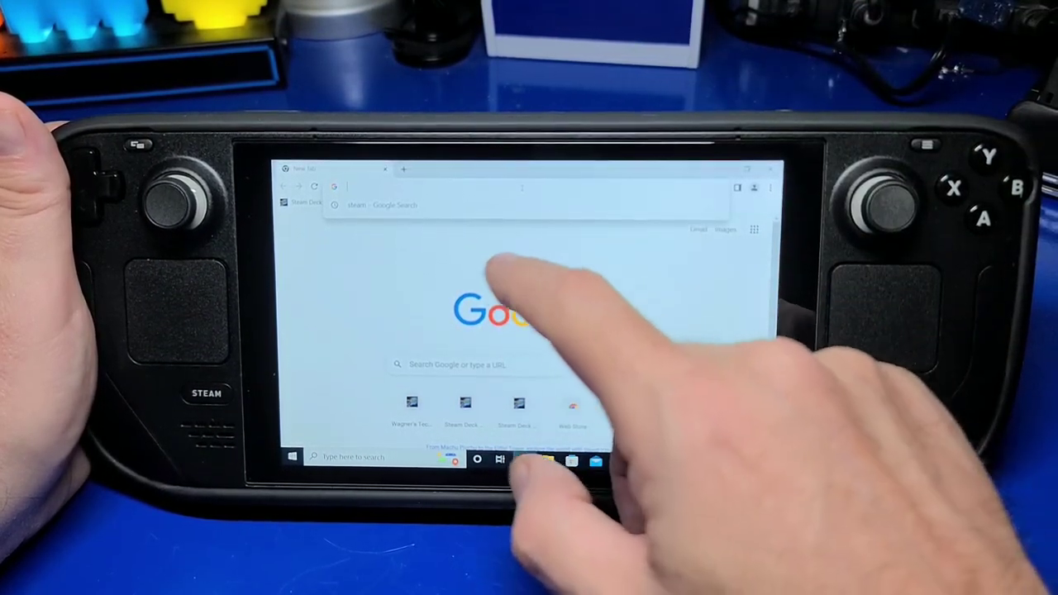
Step: Load the Wagner's Tech Talk Steam Deck Guide in Chrome via the 'wagne' address-bar suggestion
left_click(492, 266)
left_click(450, 363)
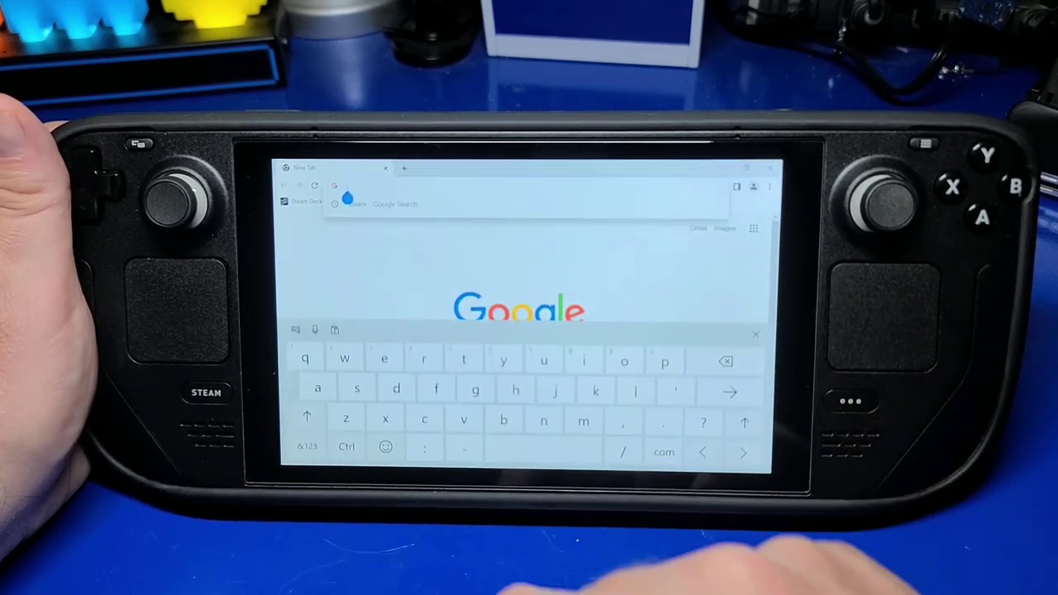
type("wagne")
left_click(475, 203)
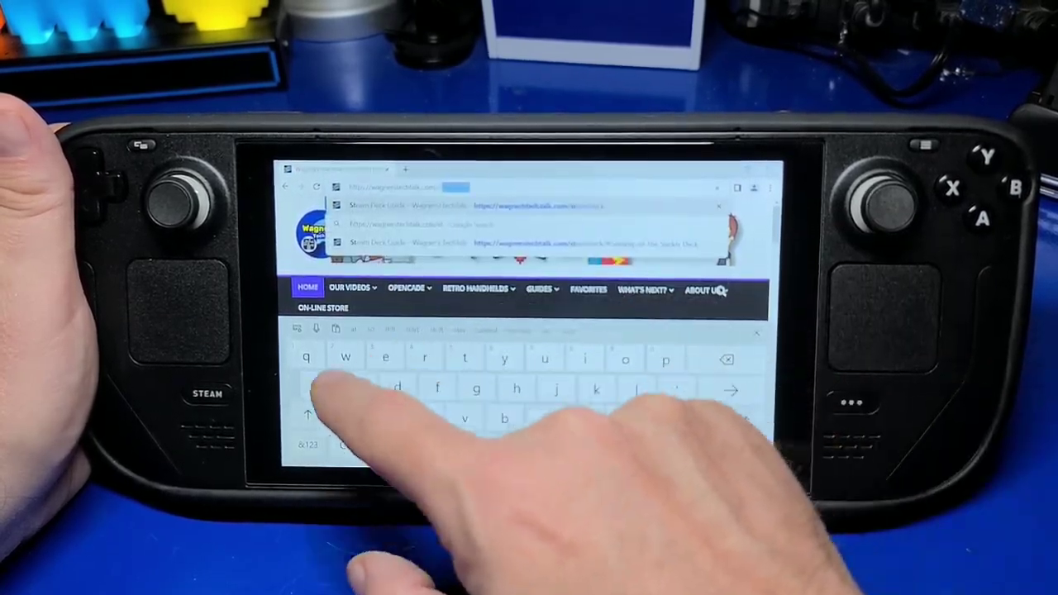
left_click(479, 204)
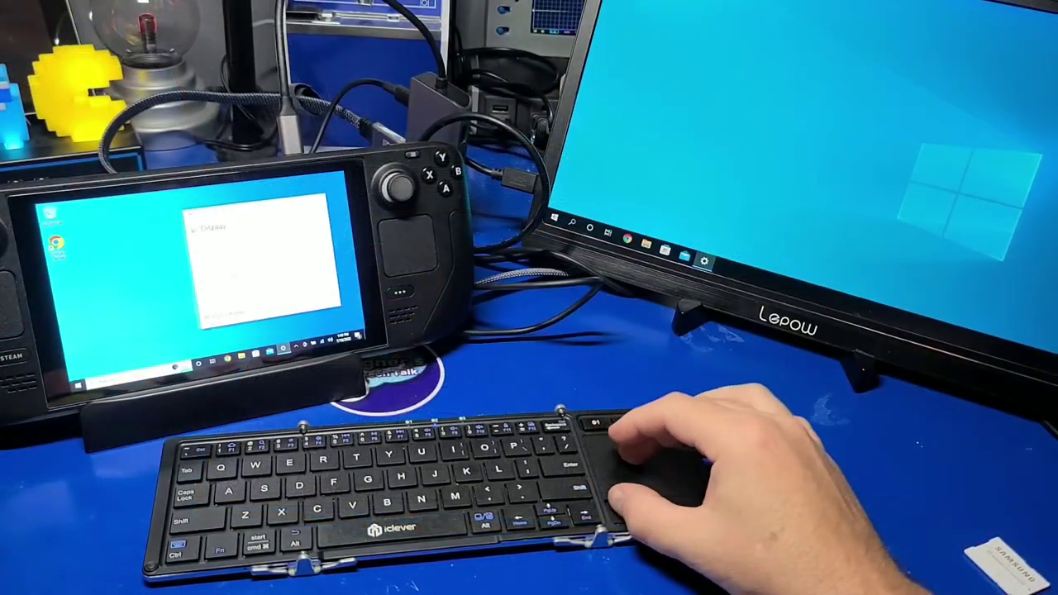
Step: Drag the Display settings window onto the external Lepow monitor and back to the Deck screen
left_click_drag(248, 203, 862, 79)
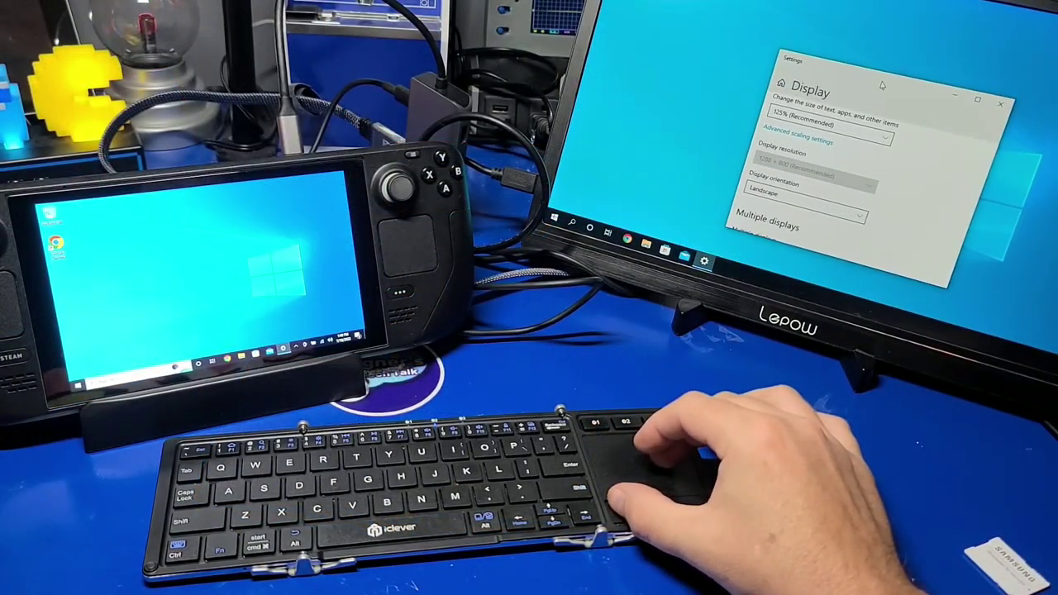
left_click_drag(881, 85, 223, 184)
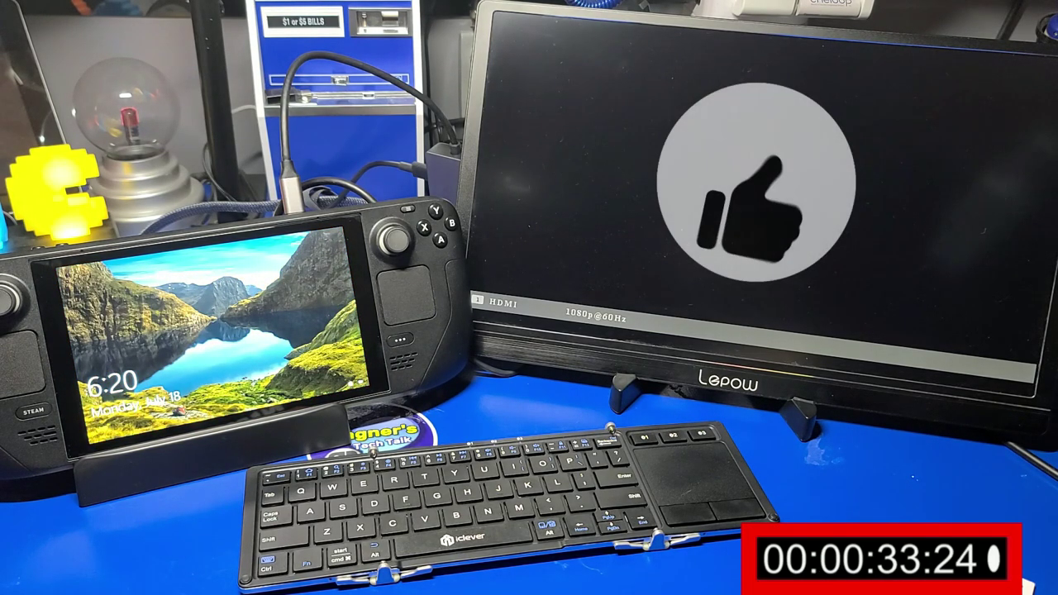
Step: Dismiss the Windows lock screen with Enter on the Bluetooth keyboard to reach sign-in
key("Return")
key("Return")
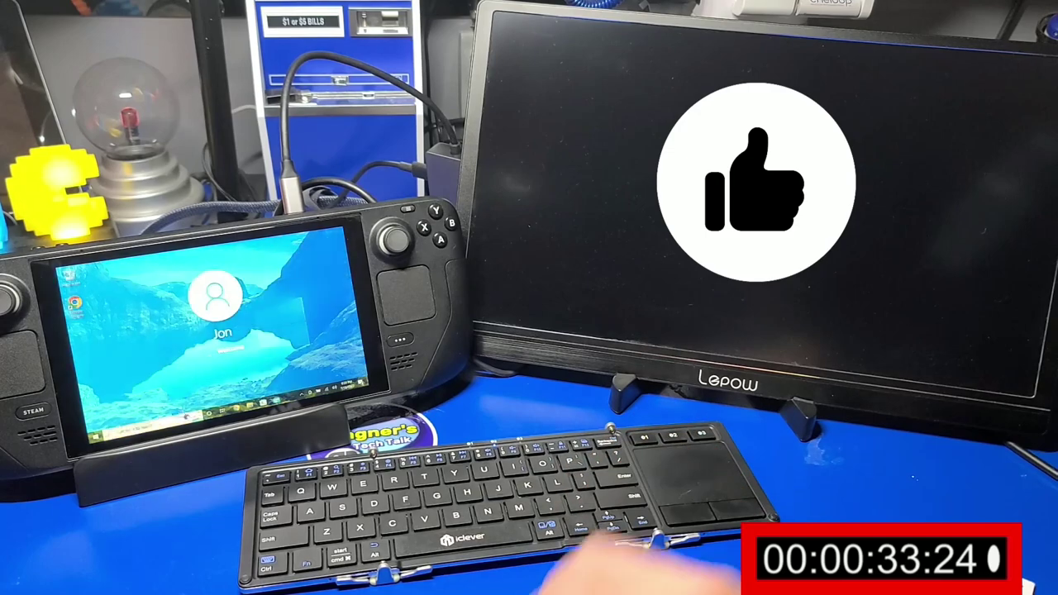